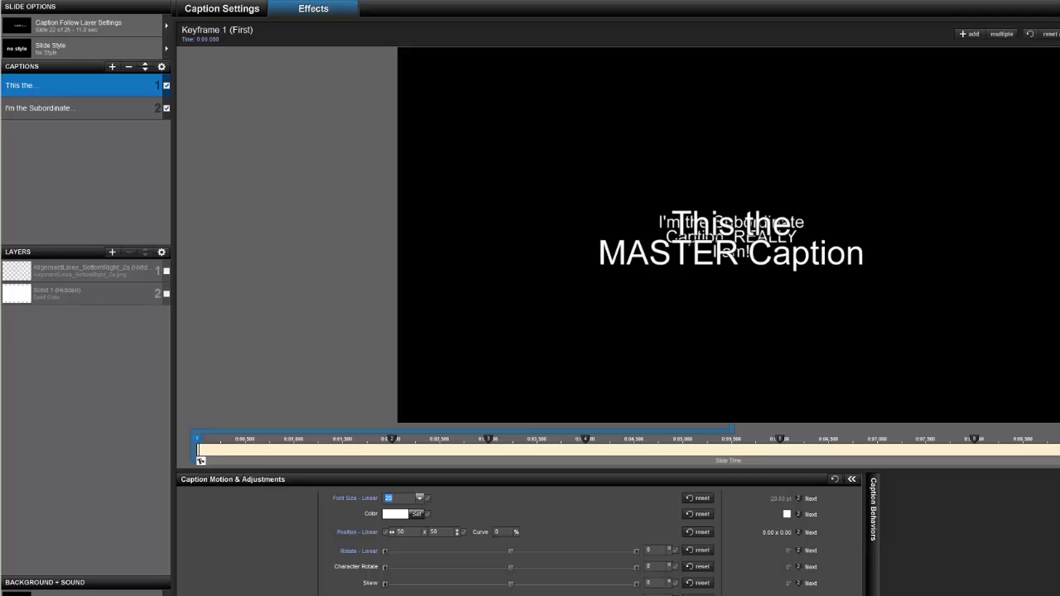
# Switch between the two captions and preview the master caption's motion along the slide timeline.
pyautogui.click(92, 115)
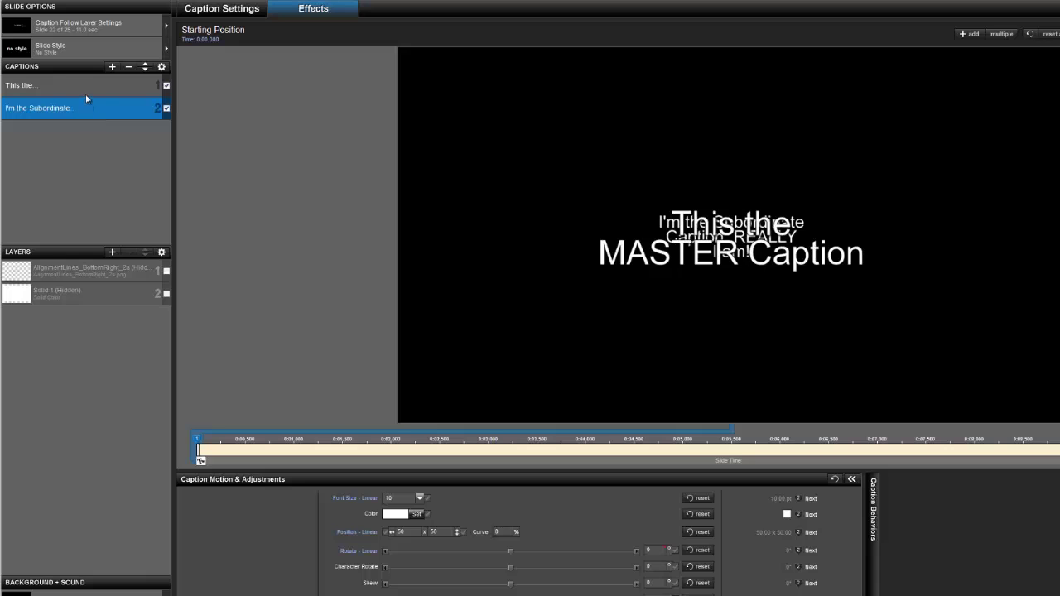
pyautogui.click(86, 97)
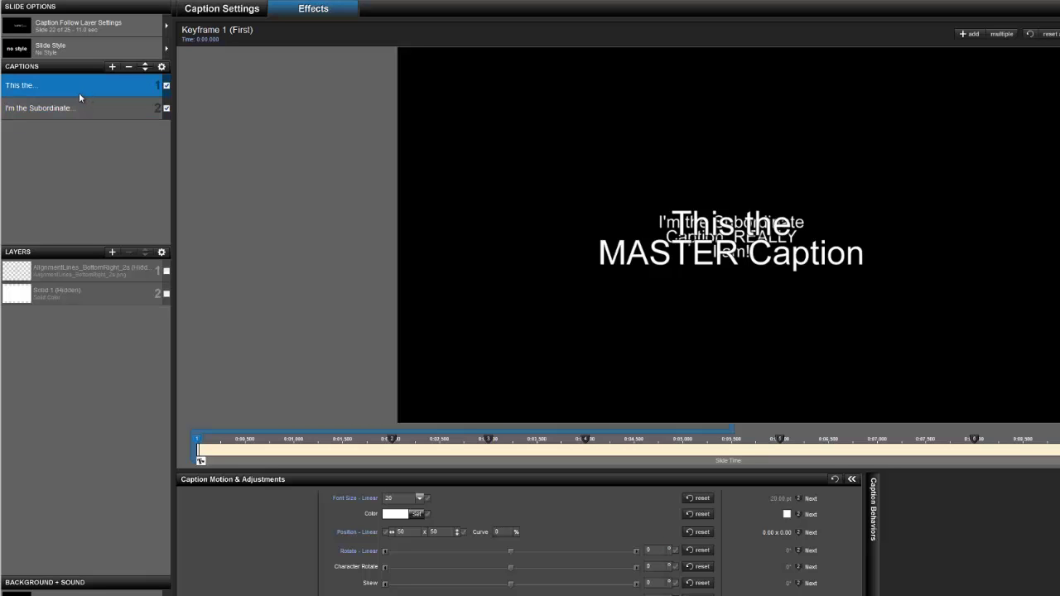
pyautogui.moveTo(230, 466)
pyautogui.mouseDown()
pyautogui.moveTo(362, 457)
pyautogui.moveTo(621, 472)
pyautogui.moveTo(1056, 468)
pyautogui.mouseUp()
# Add a modifier to the subordinate caption's horizontal position that uses the variable Caption X Position from Caption 1.
pyautogui.click(98, 108)
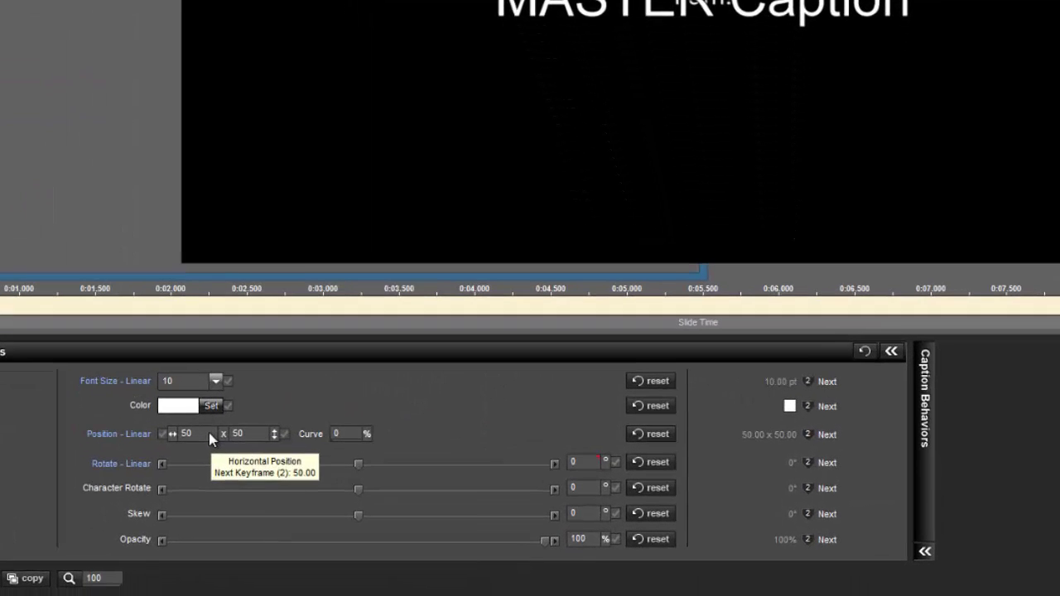
pyautogui.rightClick(209, 433)
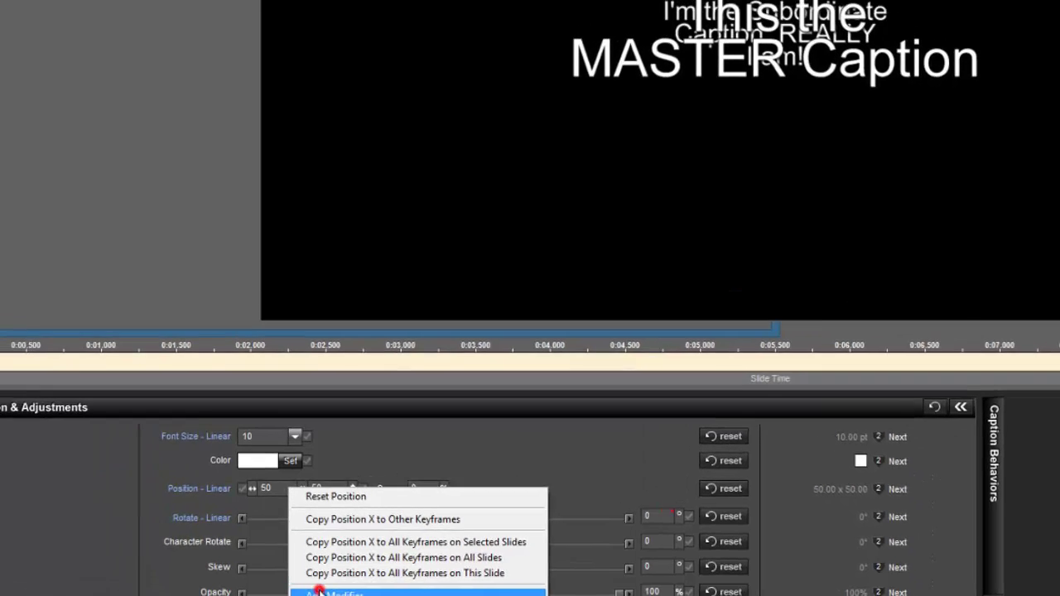
pyautogui.click(319, 592)
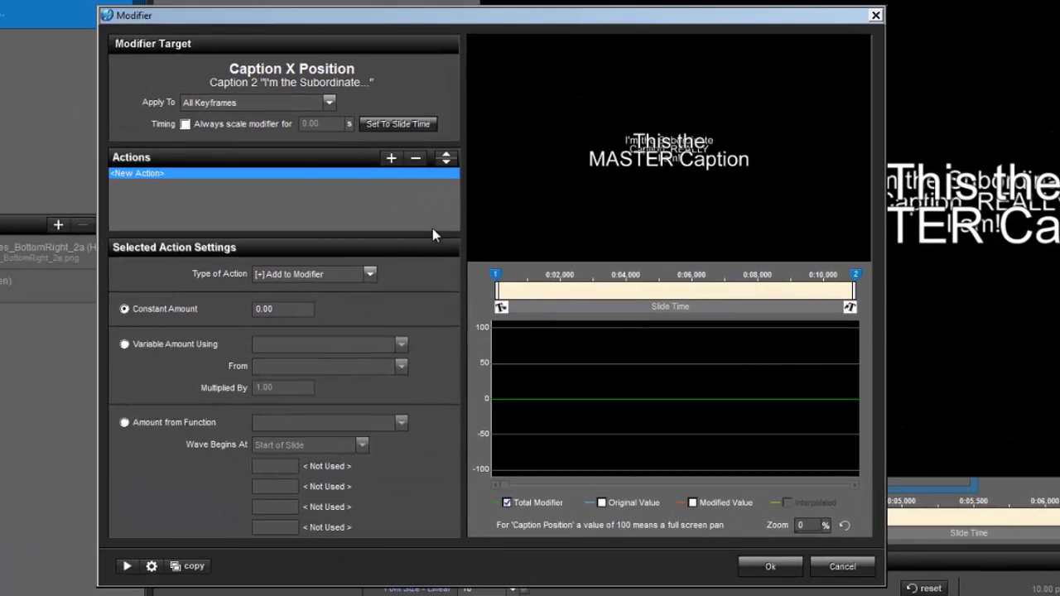
pyautogui.click(125, 345)
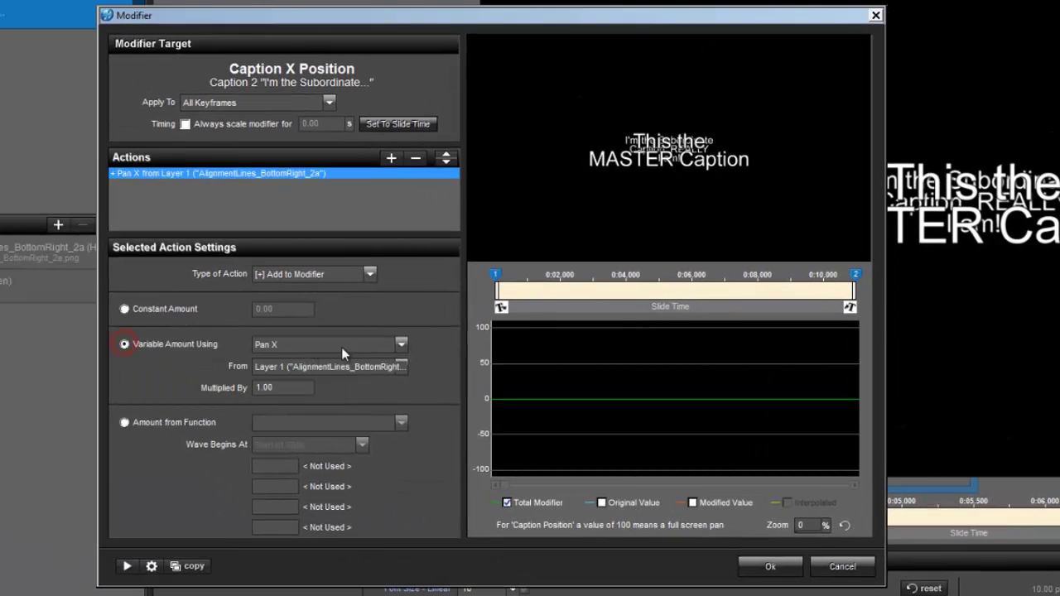
pyautogui.click(400, 343)
pyautogui.moveTo(401, 369); pyautogui.dragTo(404, 431)
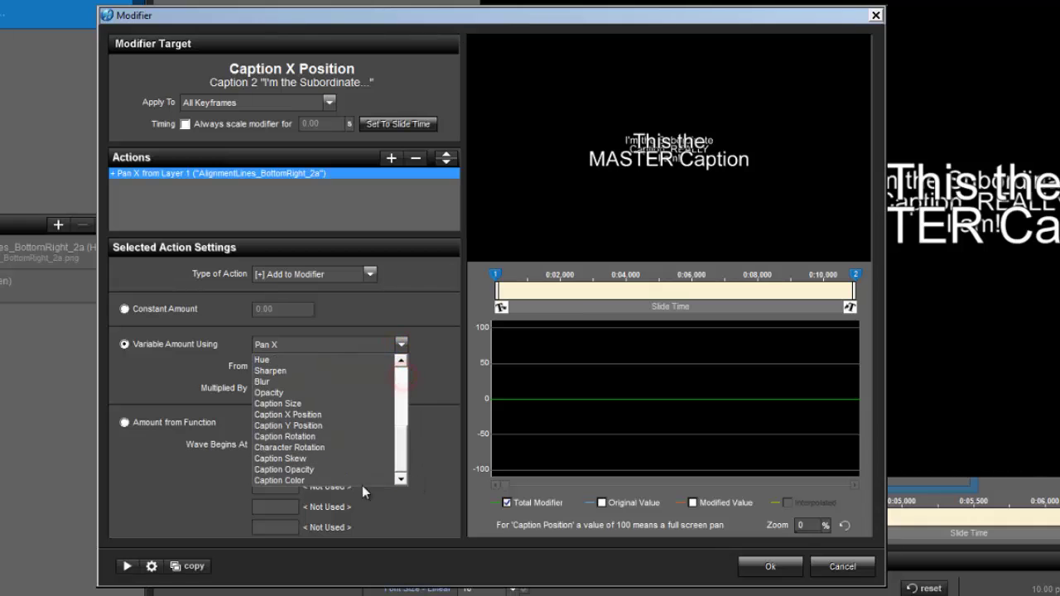
pyautogui.click(299, 414)
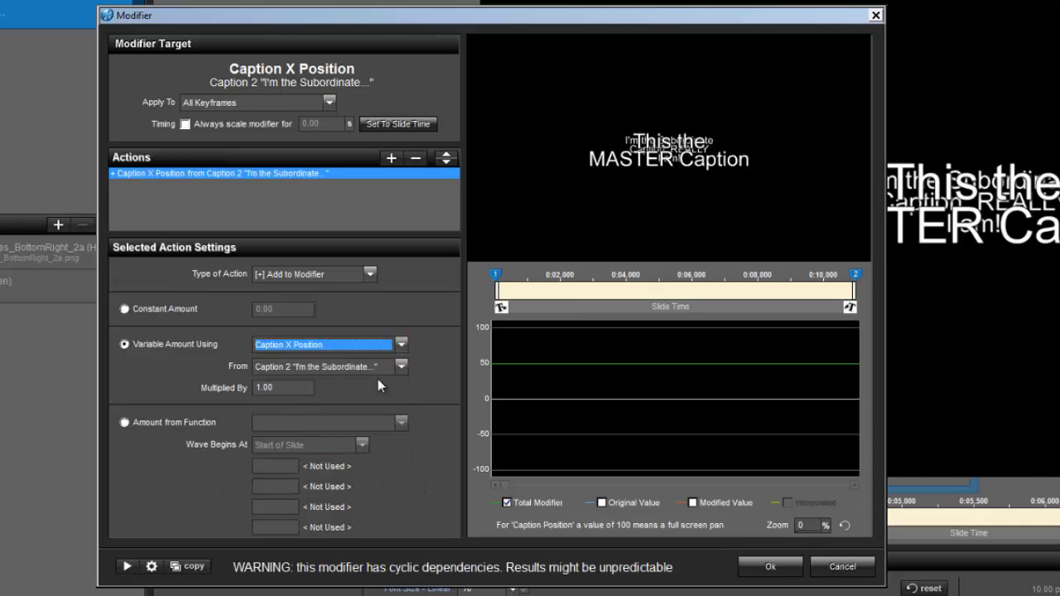
pyautogui.click(401, 366)
pyautogui.click(345, 379)
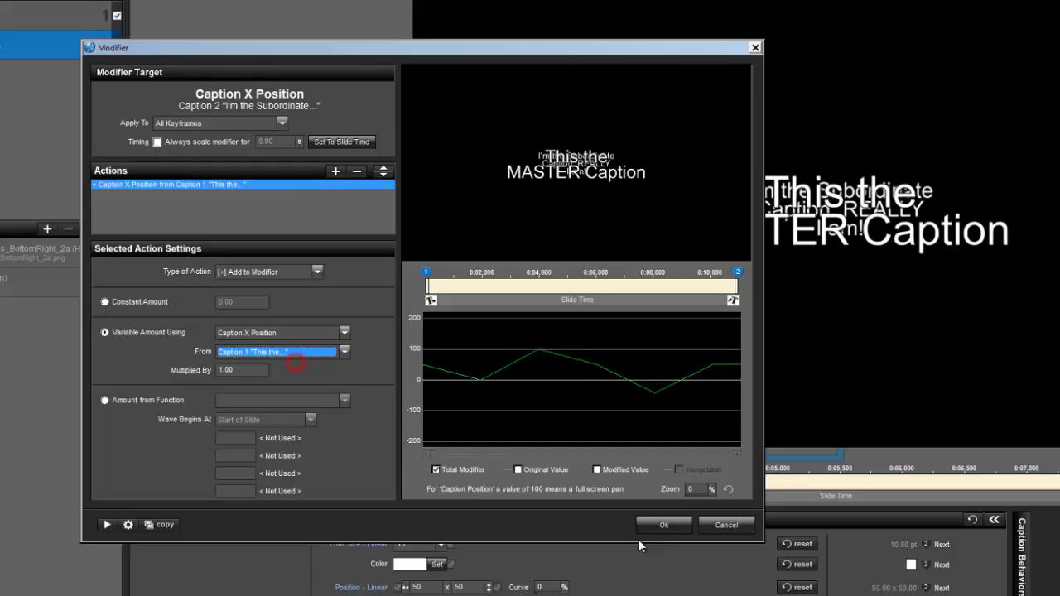
pyautogui.click(770, 567)
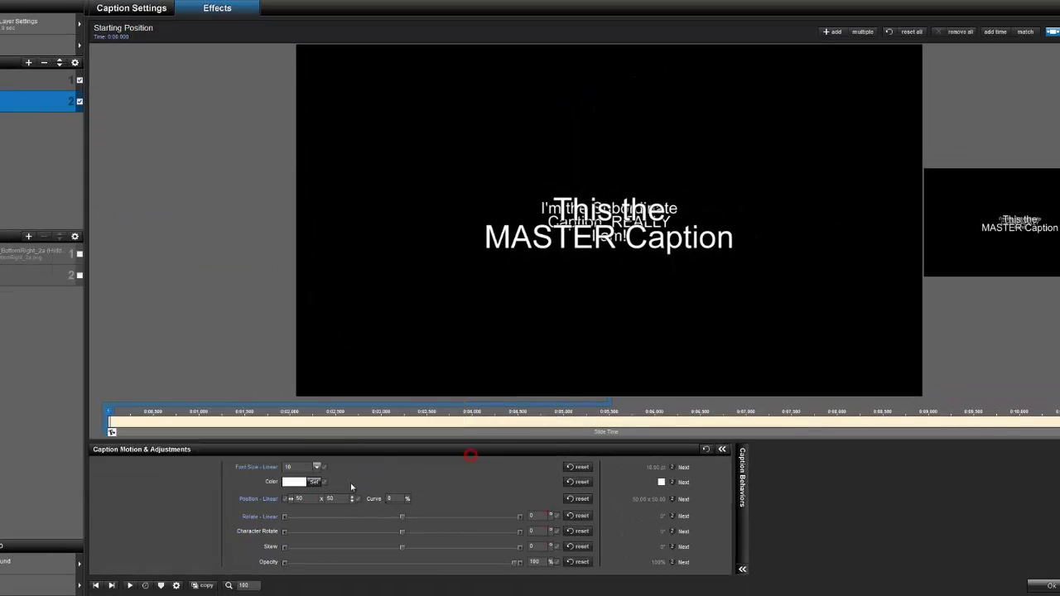
# Add a modifier to the subordinate caption's vertical position that uses the variable Caption Y Position from Caption 1.
pyautogui.rightClick(342, 502)
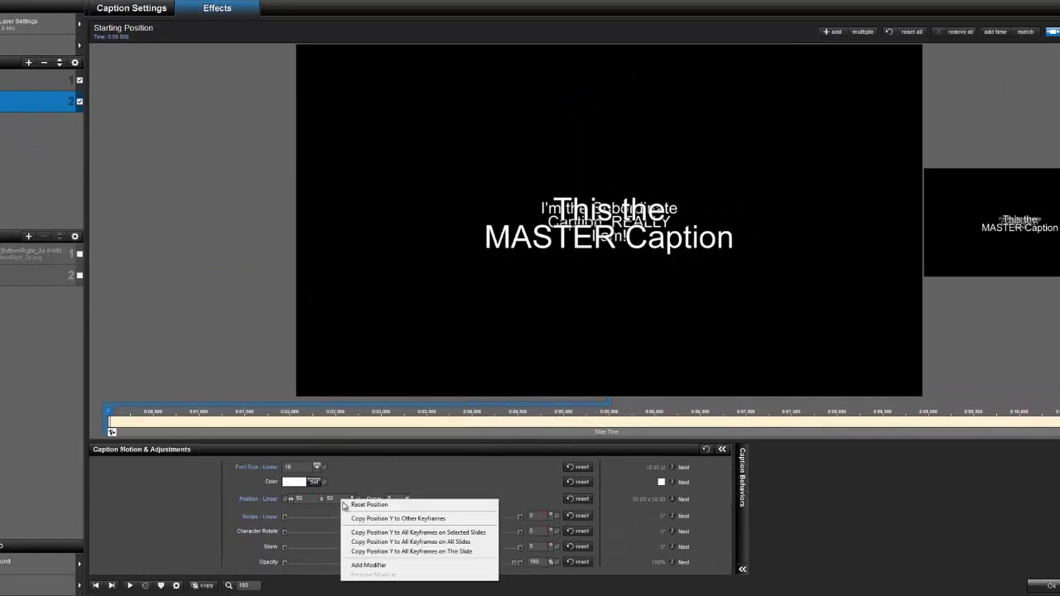
pyautogui.click(374, 564)
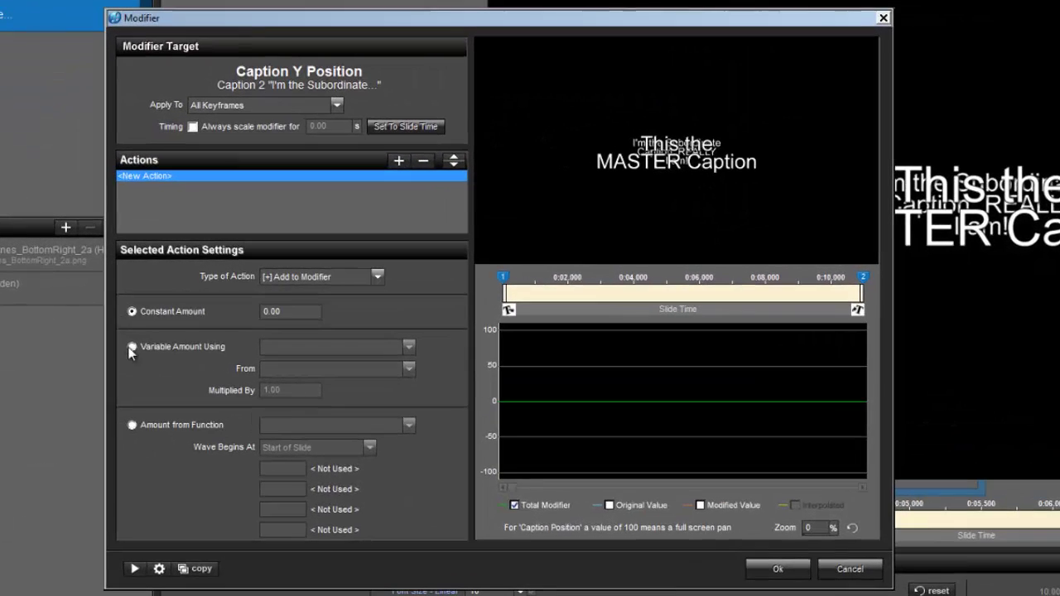
pyautogui.click(133, 348)
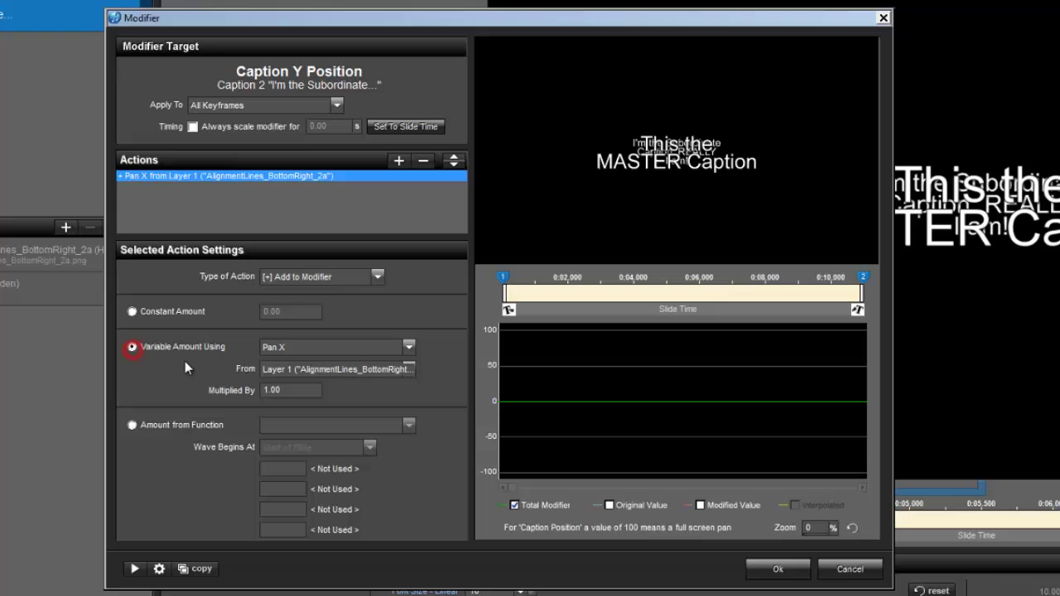
pyautogui.click(409, 346)
pyautogui.scroll(-7, 382, 367)
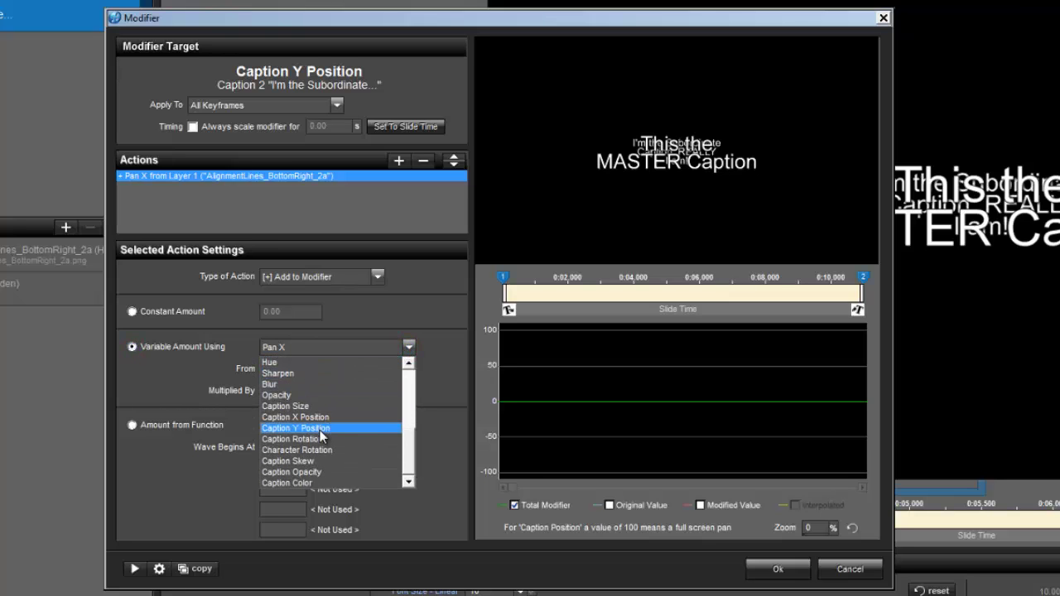
pyautogui.click(320, 429)
pyautogui.click(409, 369)
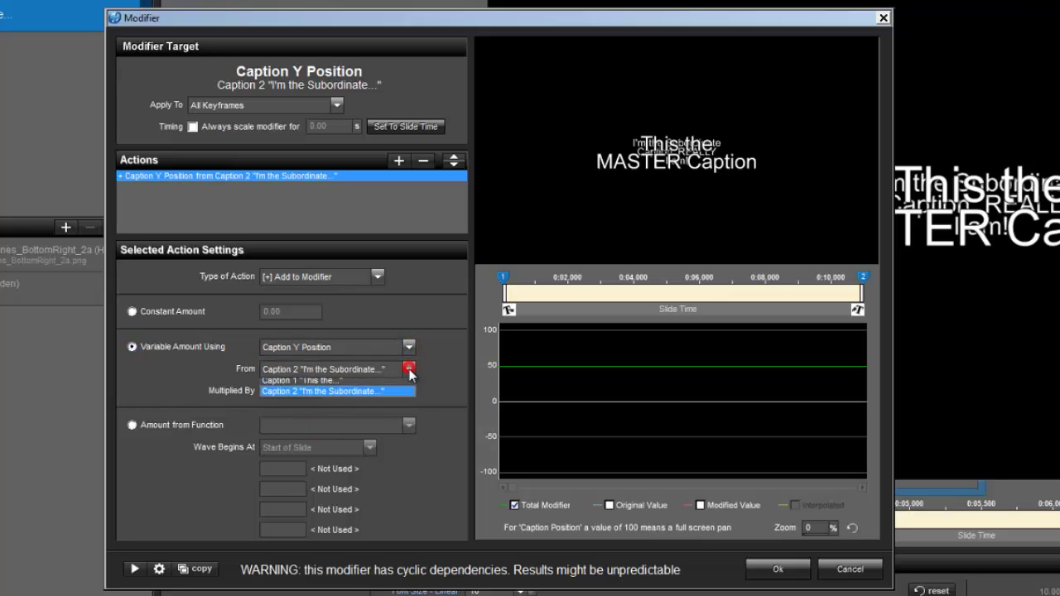
pyautogui.click(346, 385)
pyautogui.click(777, 569)
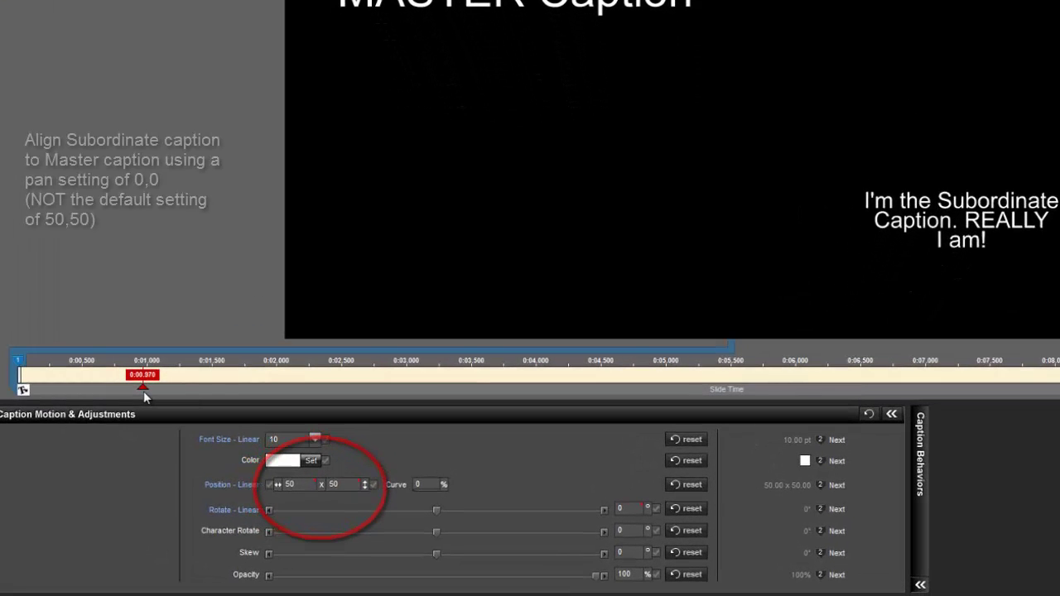
# Set the subordinate caption's position to 0 x 0, copy it to the next keyframe, and preview the motion.
pyautogui.doubleClick(294, 488)
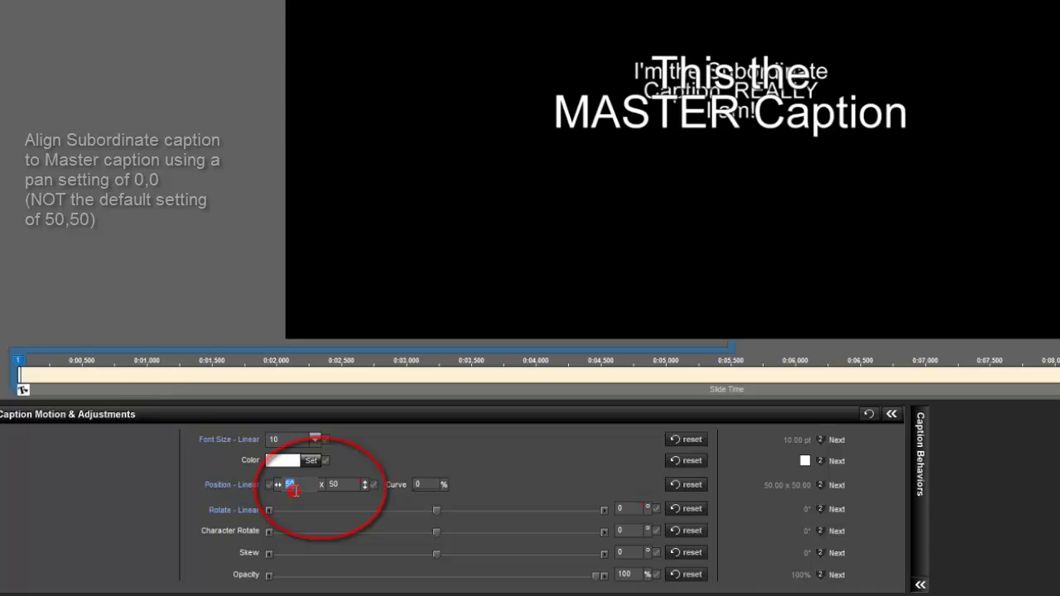
pyautogui.write('0')
pyautogui.doubleClick(350, 489)
pyautogui.write('0')
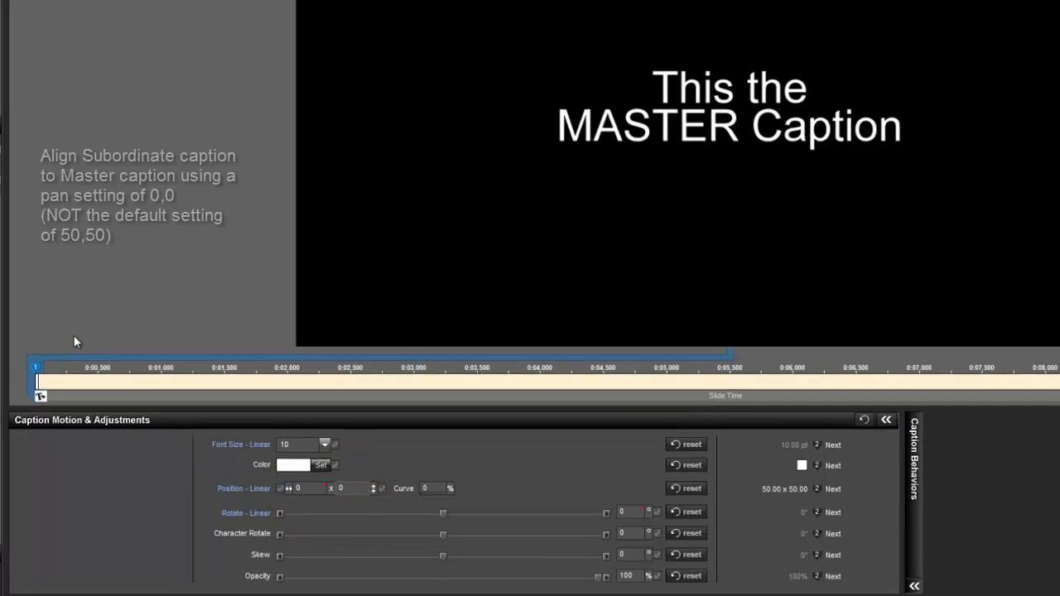
pyautogui.rightClick(38, 367)
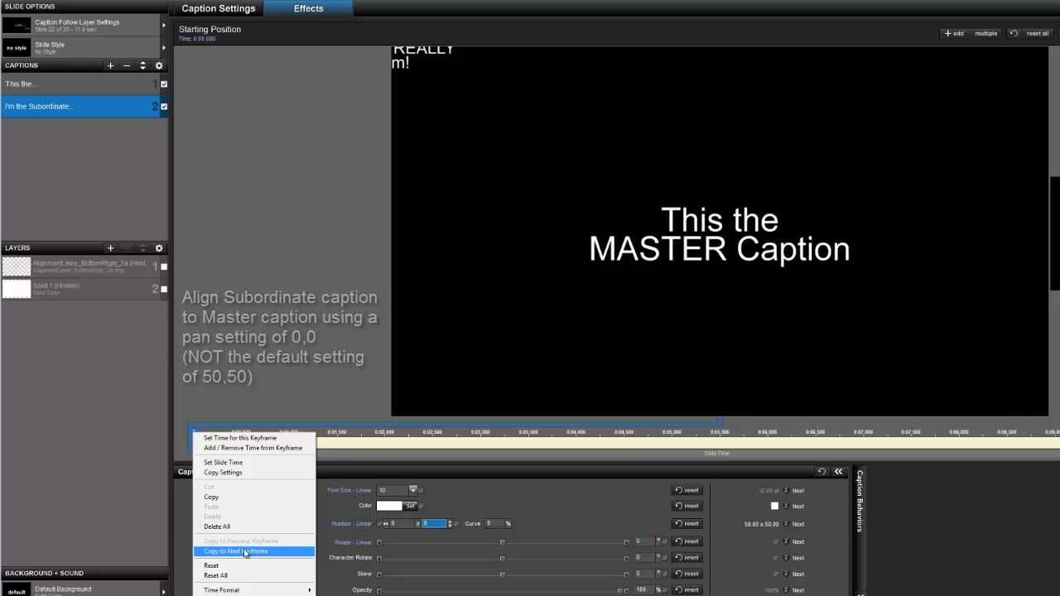
pyautogui.click(104, 519)
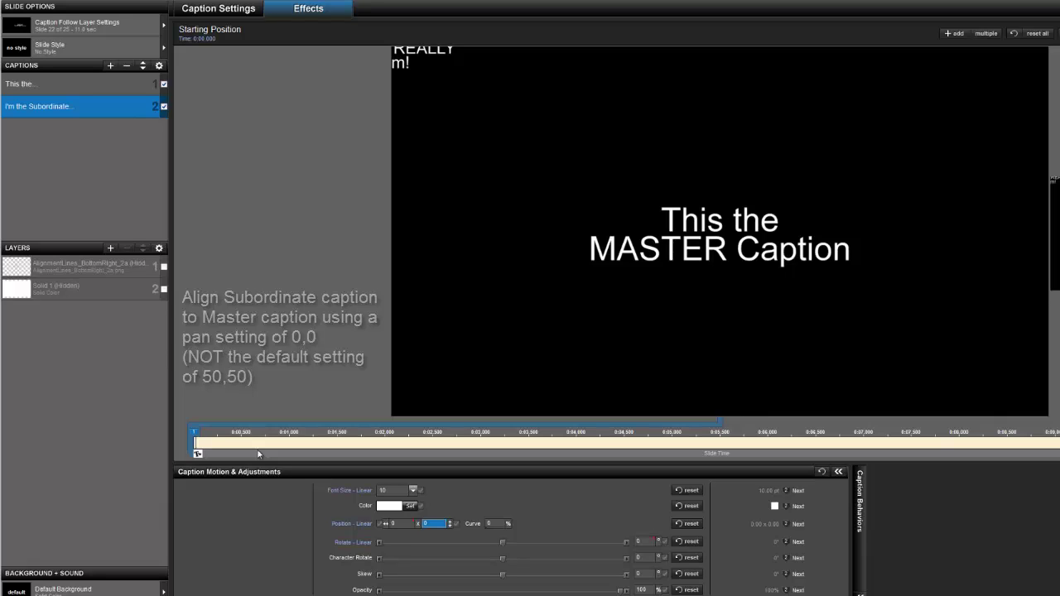
pyautogui.moveTo(247, 450)
pyautogui.mouseDown()
pyautogui.moveTo(441, 463)
pyautogui.moveTo(734, 449)
pyautogui.mouseUp()
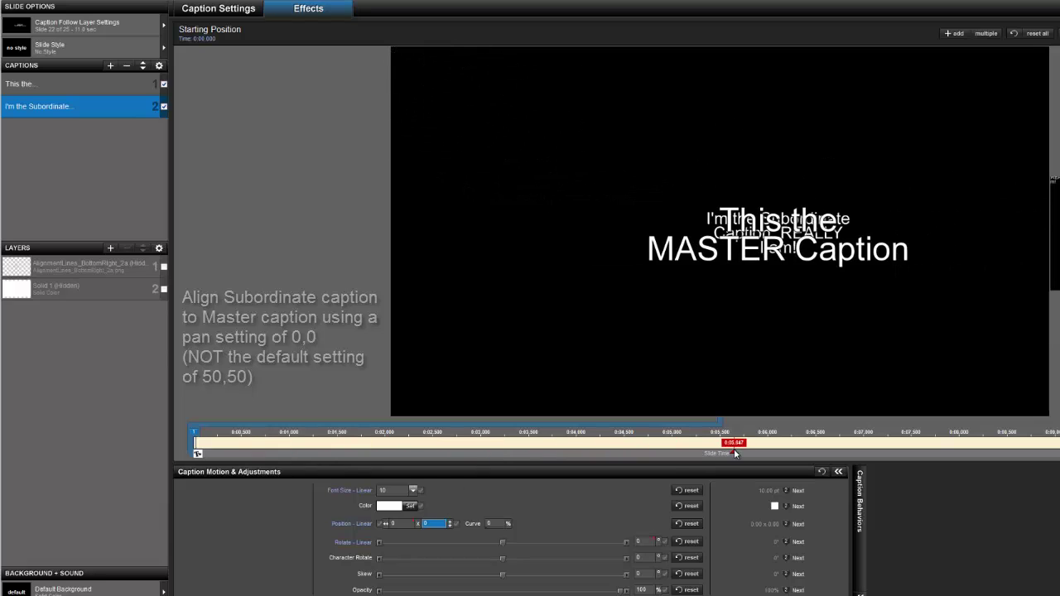
# Set the subordinate caption's vertical position to 16, copy it to the next keyframe, and preview the motion.
pyautogui.click(444, 525)
pyautogui.write('16')
pyautogui.press('Return')
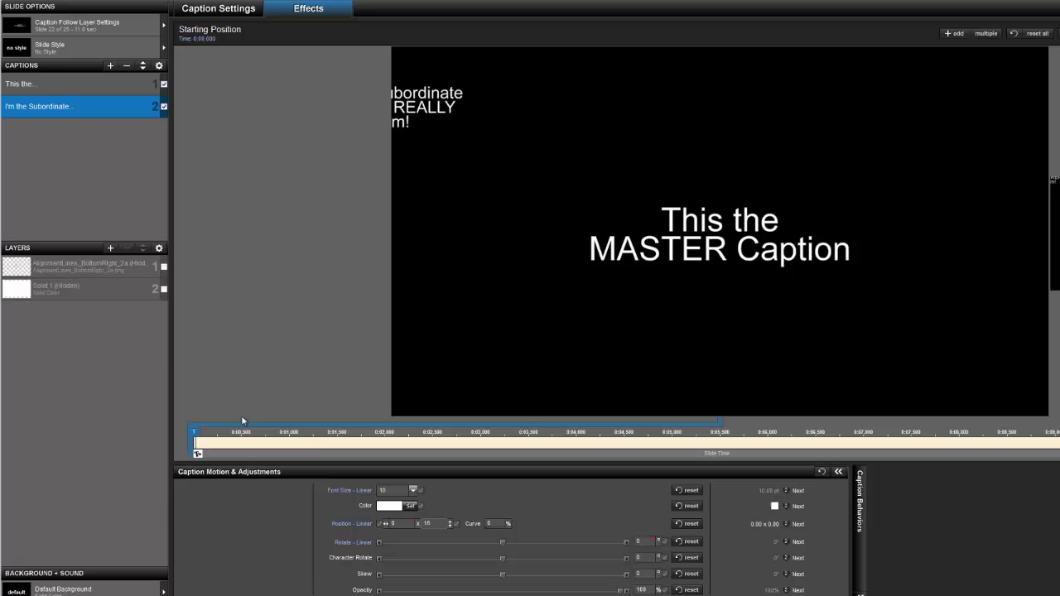
pyautogui.rightClick(196, 432)
pyautogui.click(237, 549)
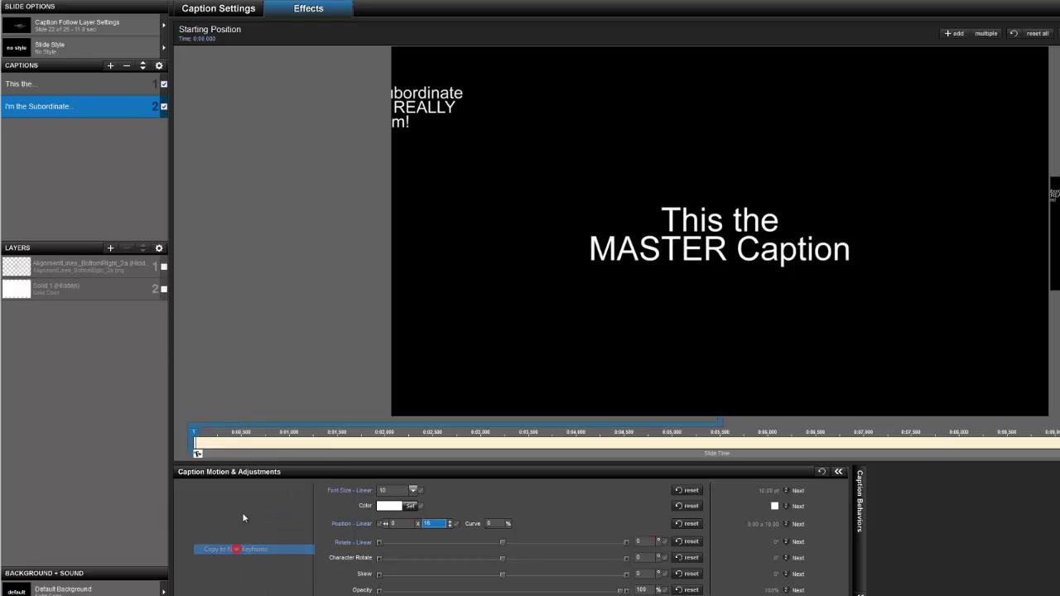
pyautogui.moveTo(250, 453); pyautogui.dragTo(923, 464)
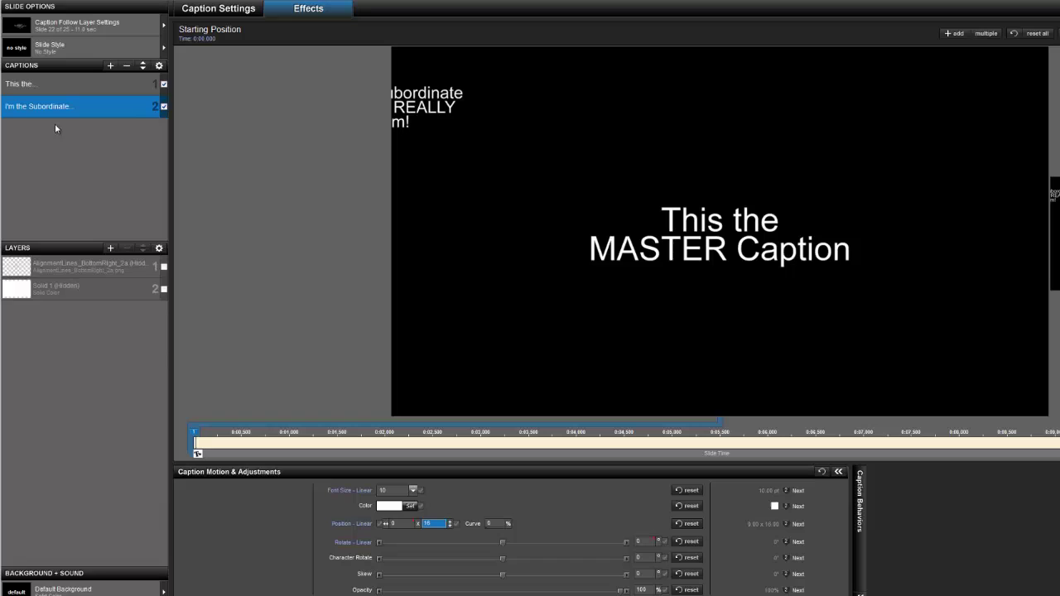
# Left-align the master caption's text and return to its effects settings.
pyautogui.click(39, 84)
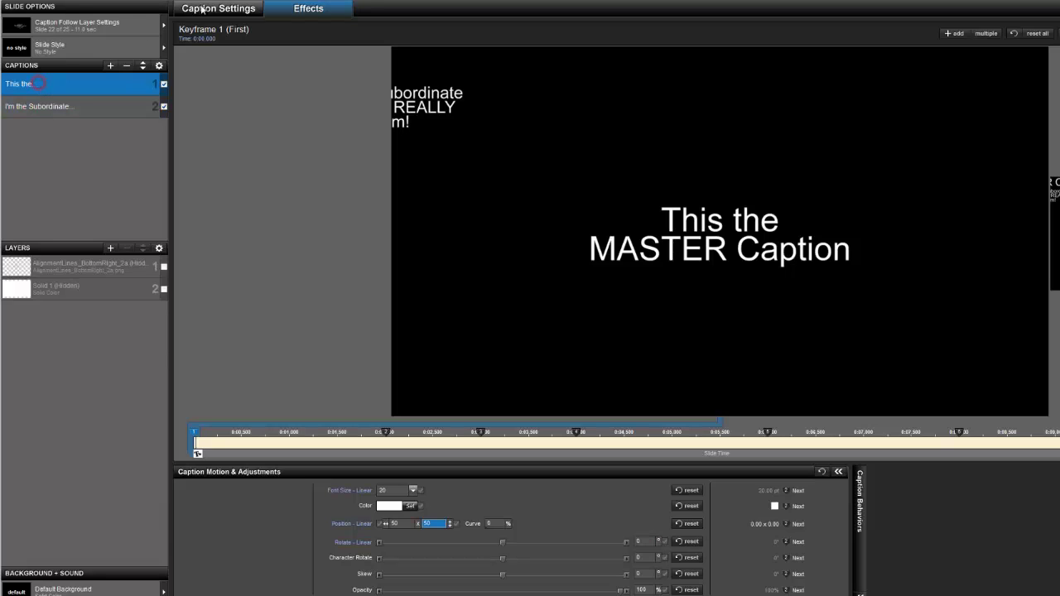
pyautogui.click(201, 10)
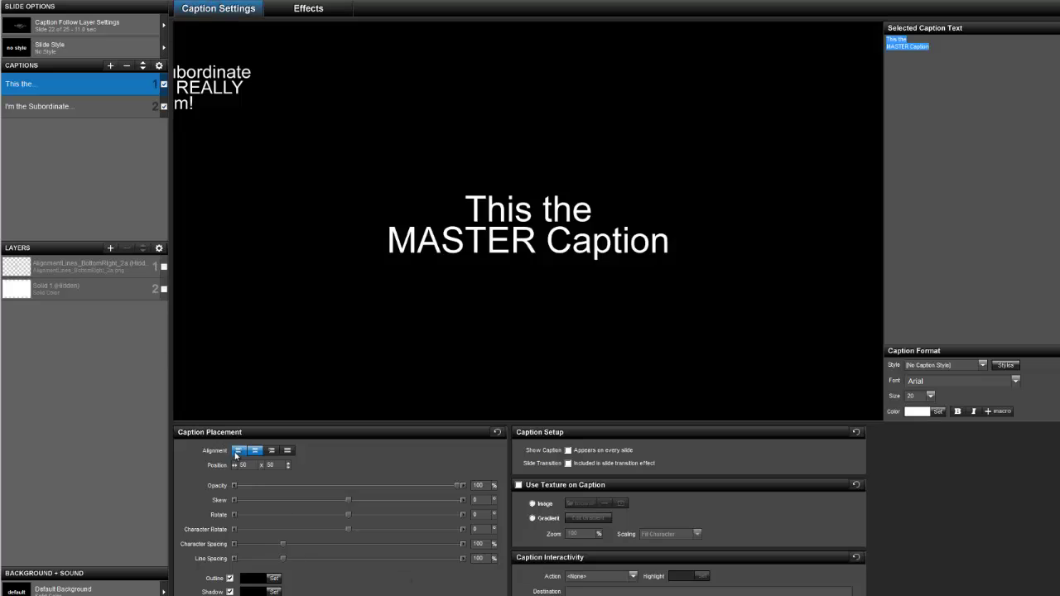
pyautogui.click(237, 451)
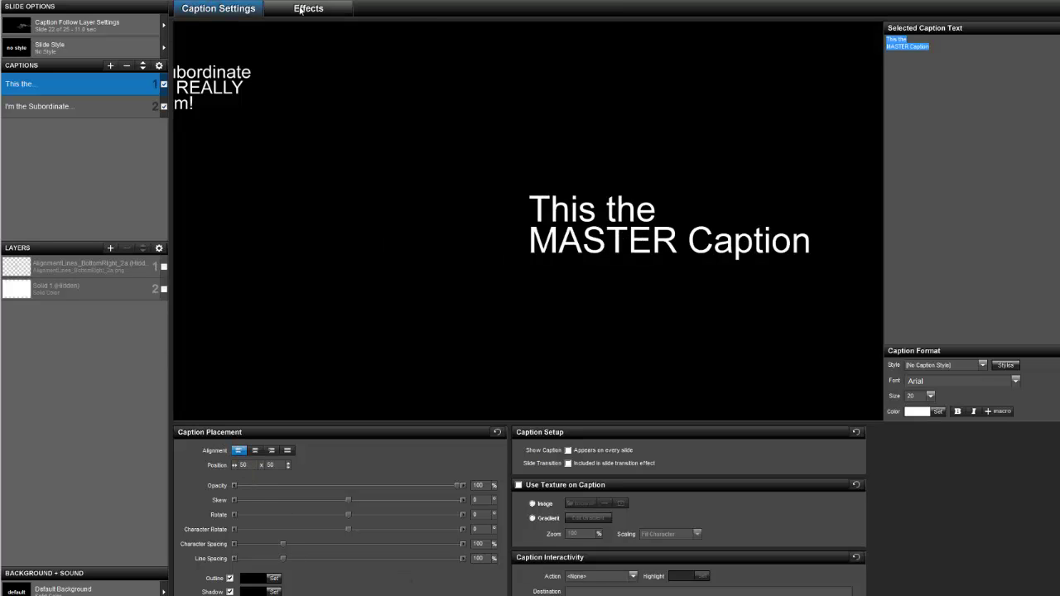
pyautogui.click(327, 7)
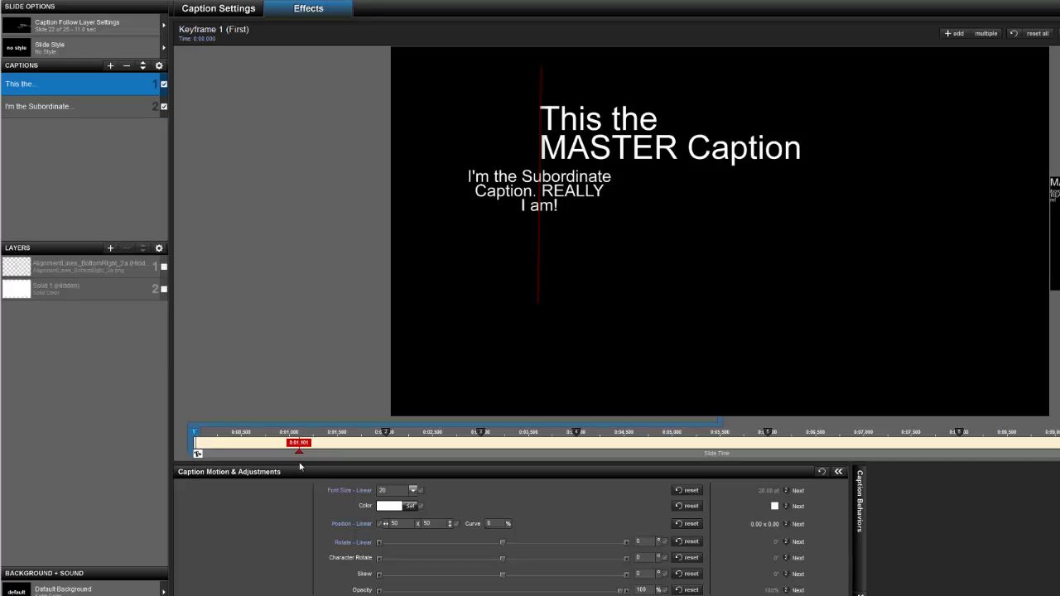
# Right-align the subordinate caption's text and preview how it follows the master caption.
pyautogui.click(48, 106)
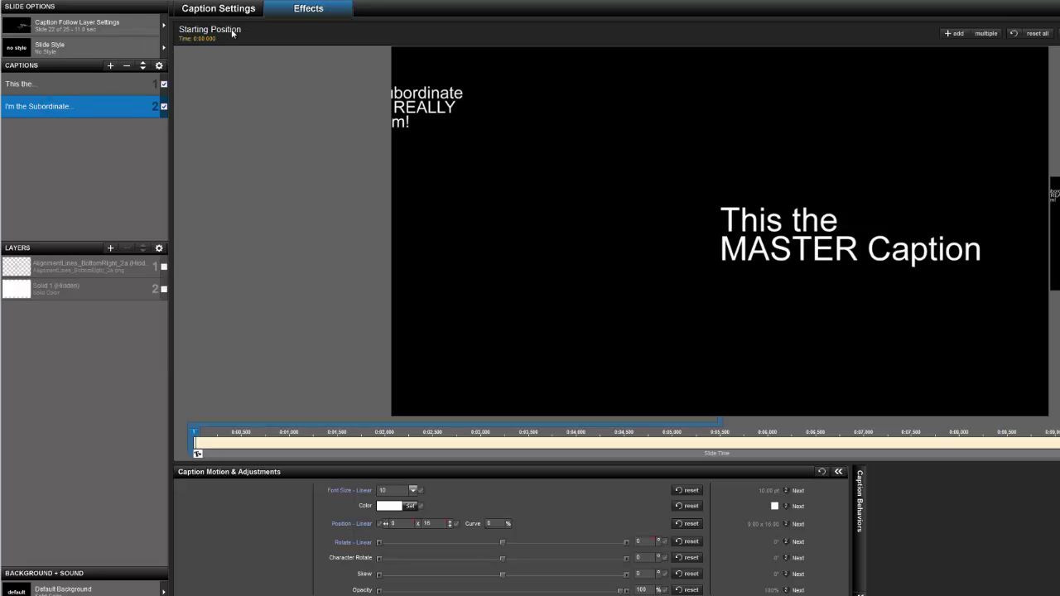
pyautogui.click(219, 8)
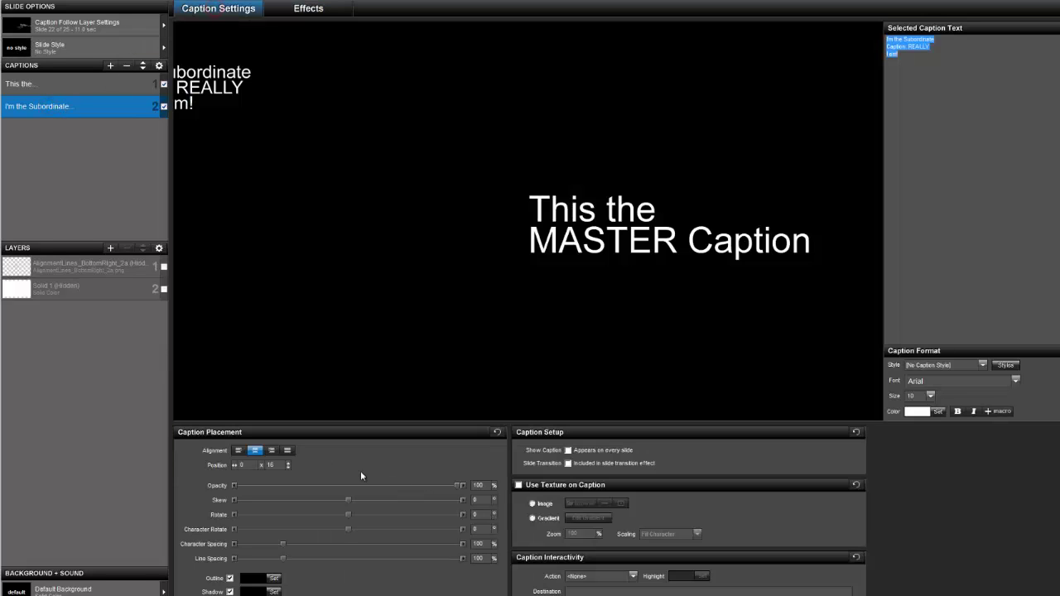
pyautogui.click(272, 452)
pyautogui.click(316, 9)
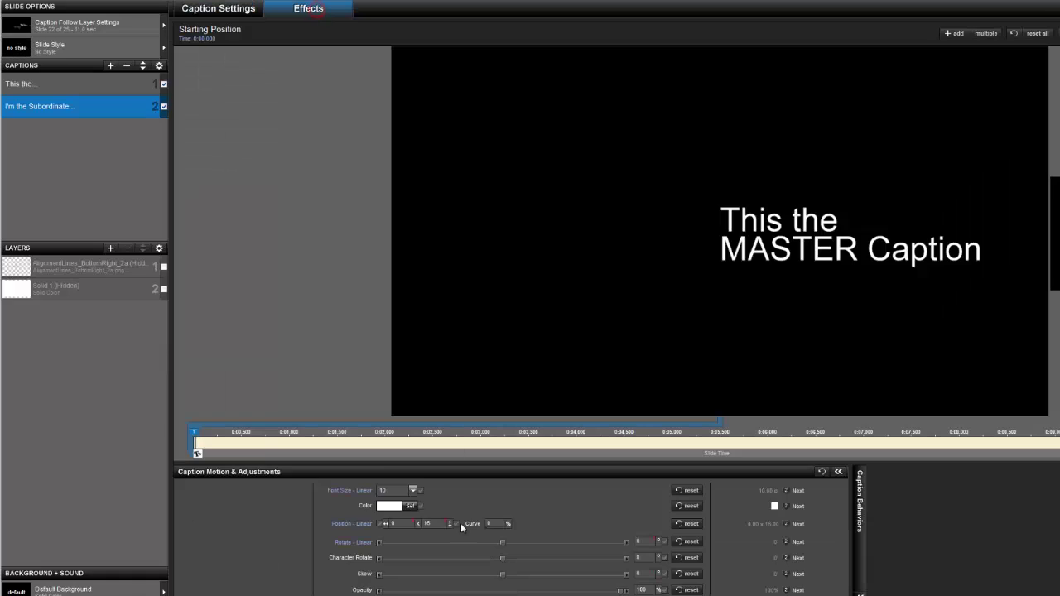
pyautogui.click(265, 458)
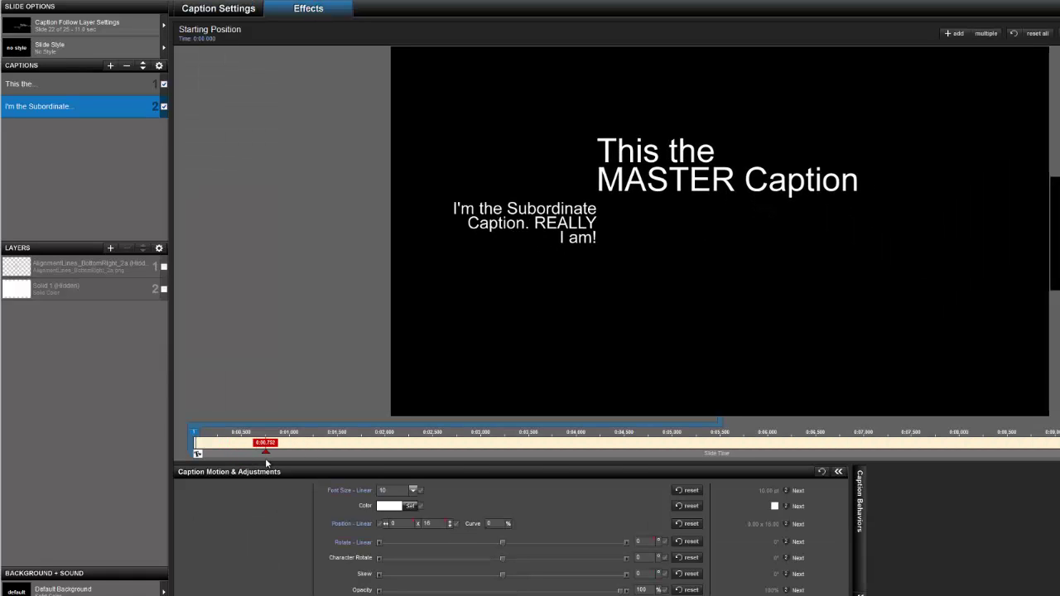
# Set the subordinate caption's horizontal position to 40 and copy it to the next keyframe.
pyautogui.click(392, 524)
pyautogui.write('40')
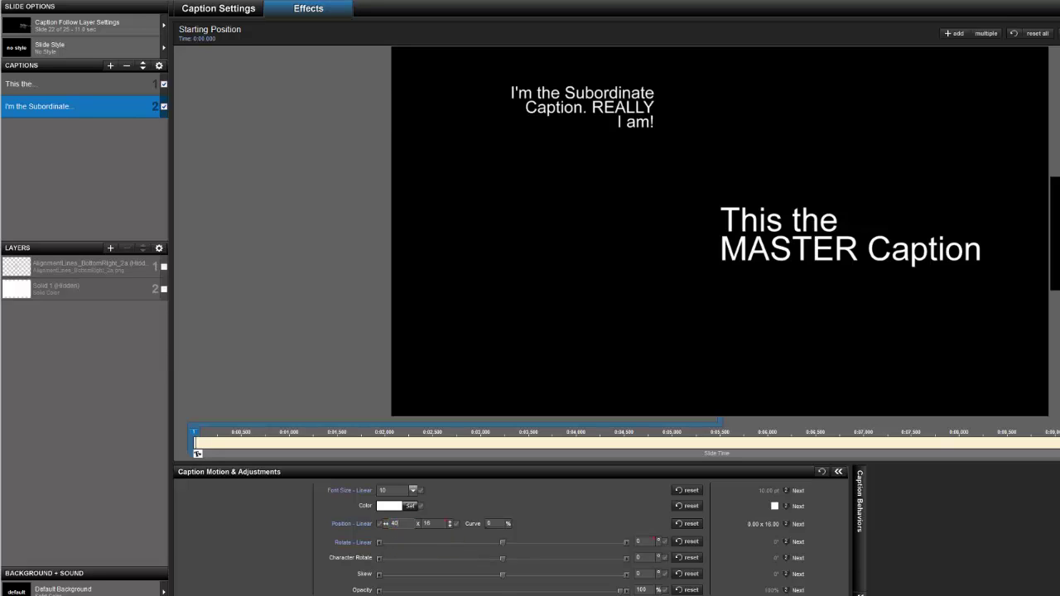
pyautogui.rightClick(196, 433)
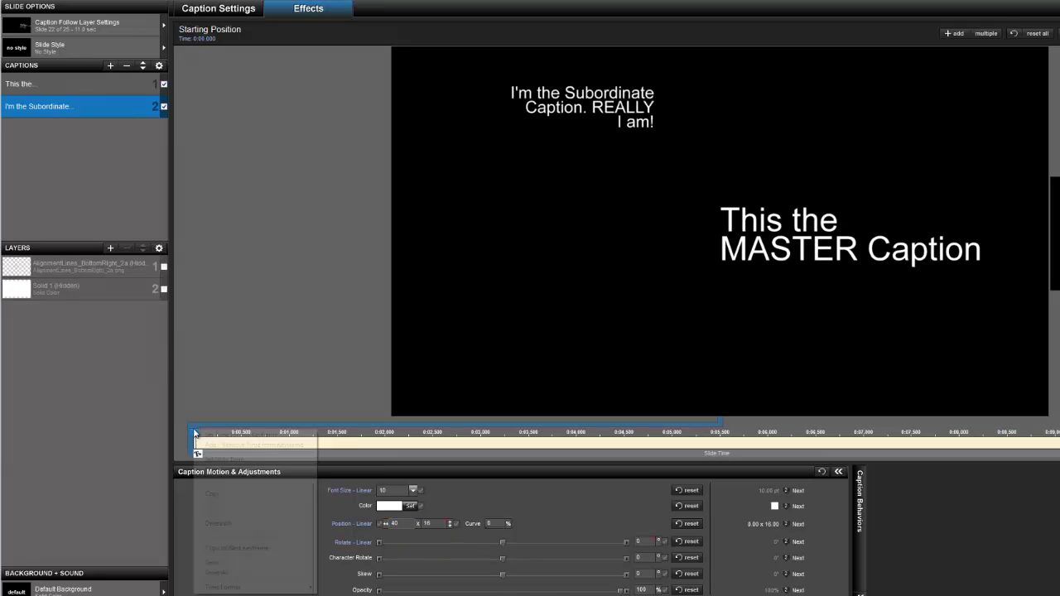
pyautogui.click(240, 548)
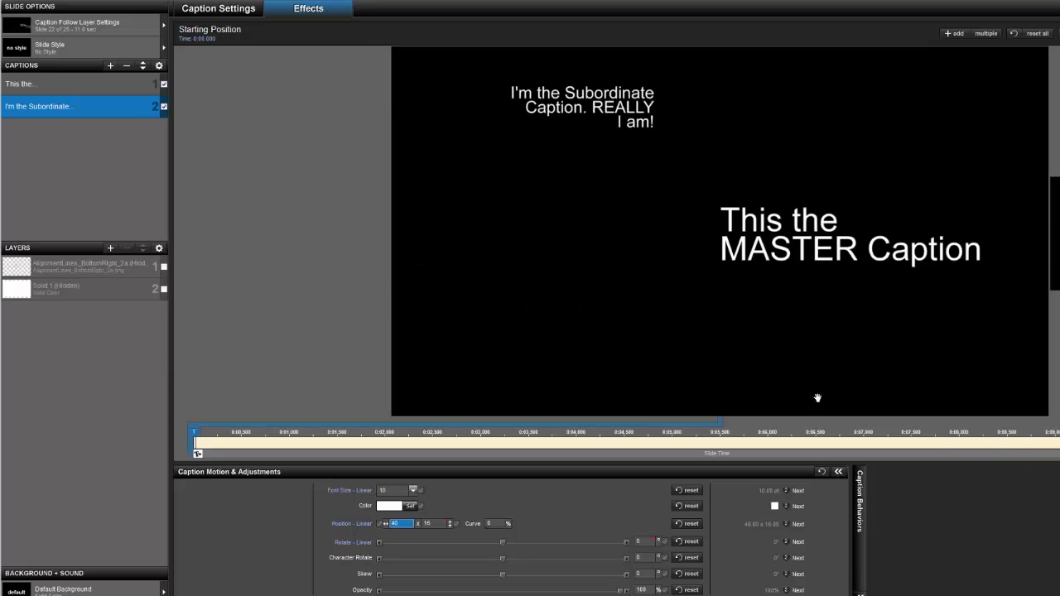
# Show the AlignmentLines_BottomRight_2a layer, preview the slide motion with it, and open that layer's effects settings.
pyautogui.click(164, 267)
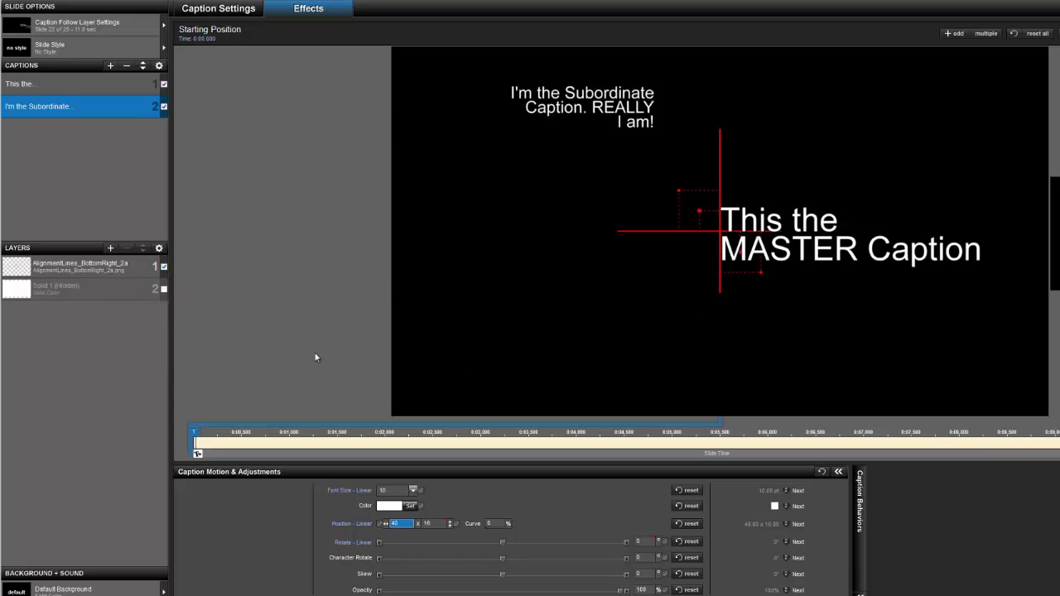
pyautogui.moveTo(245, 453); pyautogui.dragTo(1056, 437)
pyautogui.click(87, 268)
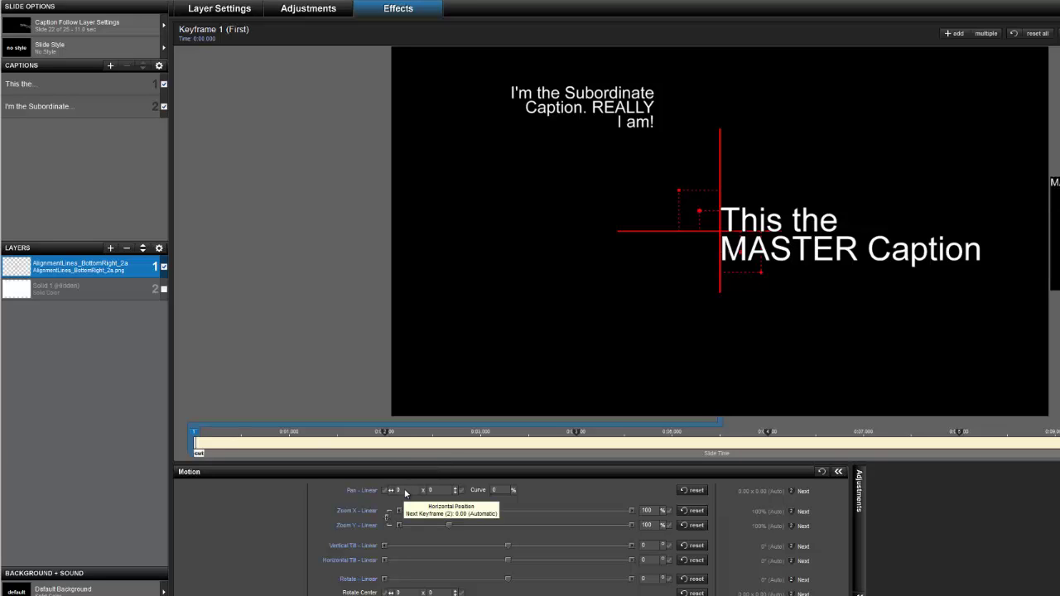
# Add a Pan X modifier to the alignment layer for all keyframes, using the variable Caption X Position from Caption 1.
pyautogui.rightClick(405, 494)
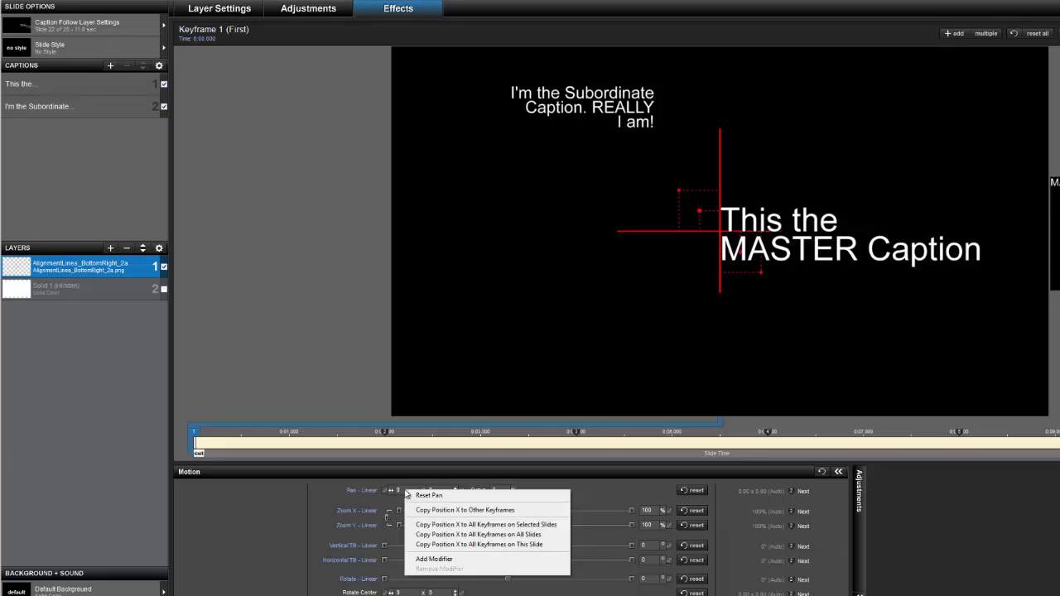
pyautogui.click(434, 559)
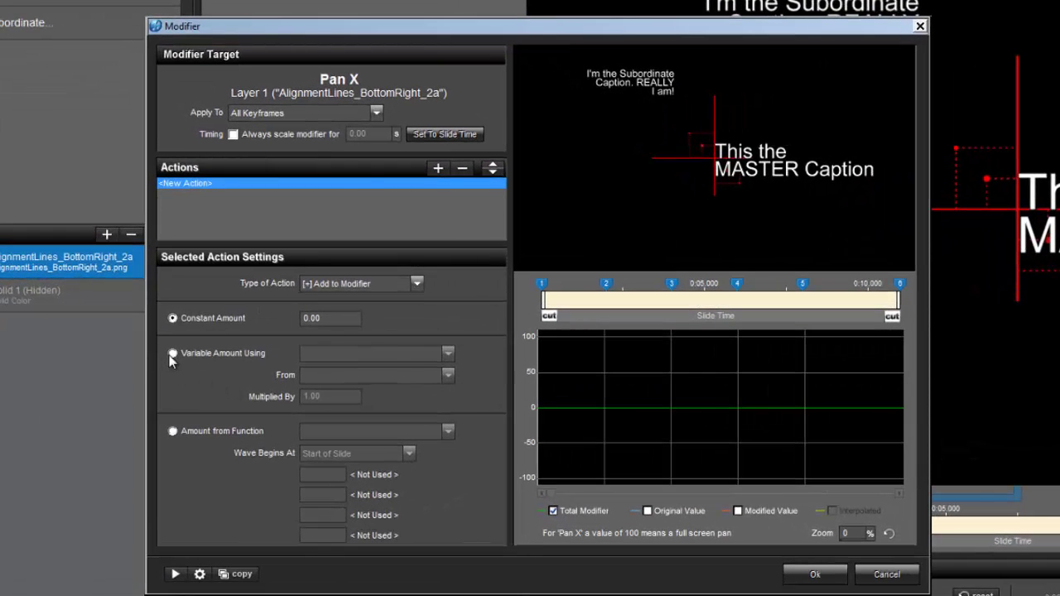
pyautogui.click(171, 354)
pyautogui.click(448, 353)
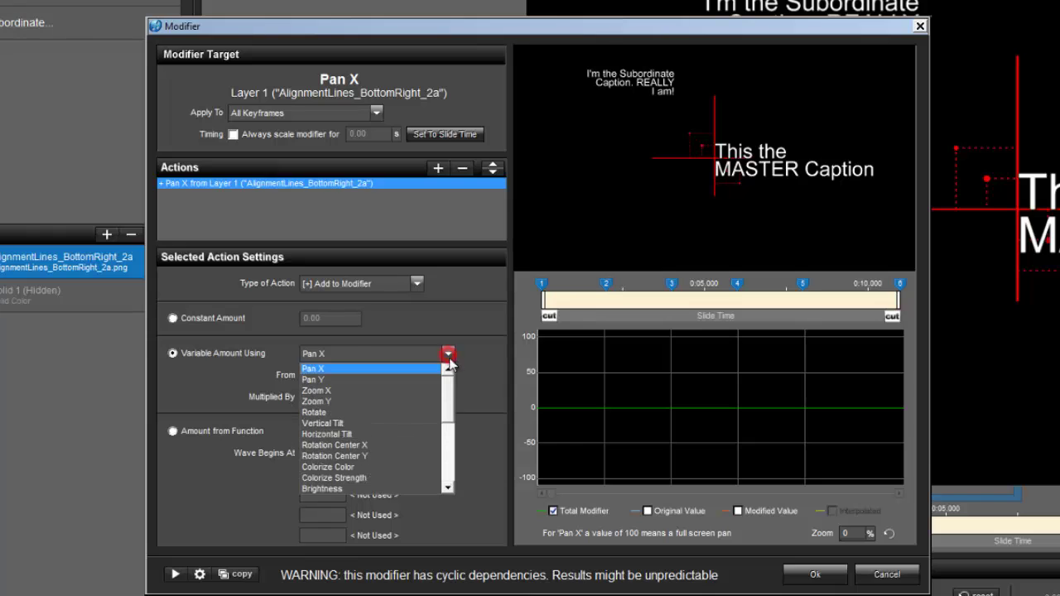
pyautogui.moveTo(447, 377); pyautogui.dragTo(447, 388)
pyautogui.click(367, 424)
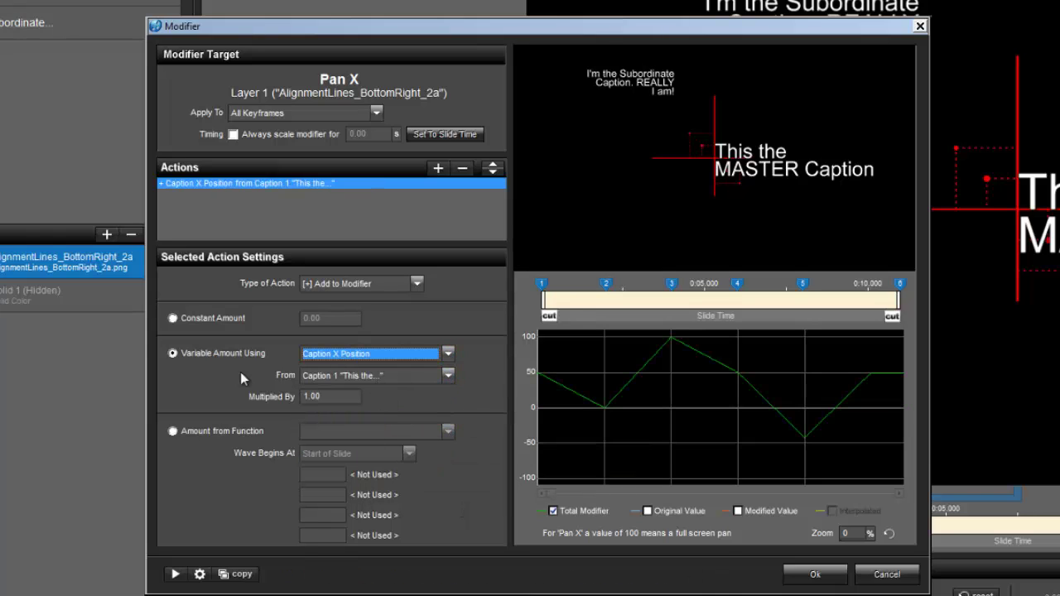
pyautogui.click(790, 580)
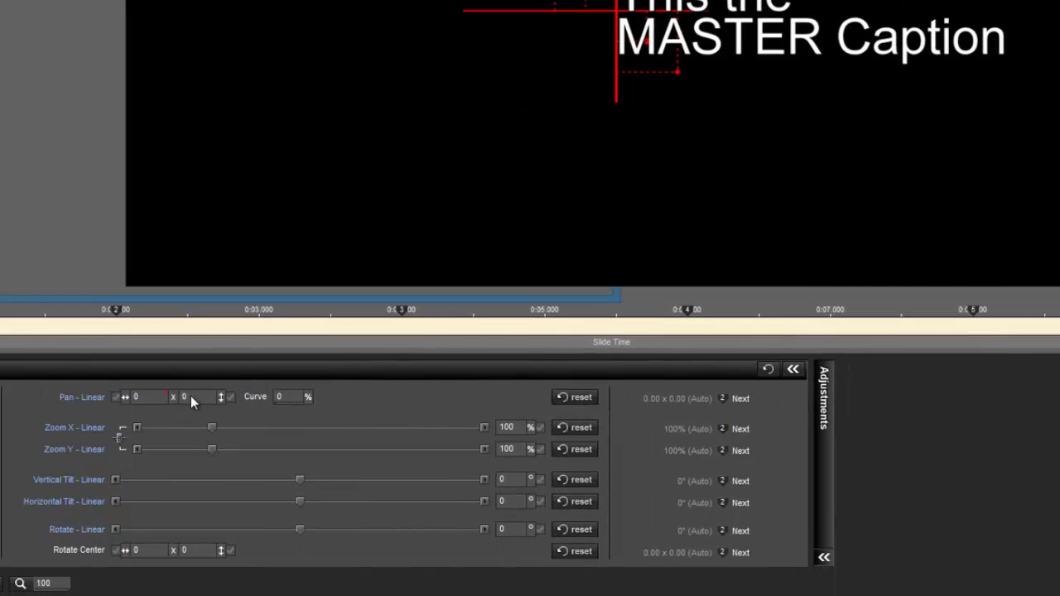
# Add a Pan Y modifier to the alignment layer for all keyframes, using the variable Caption Y Position from Caption 1.
pyautogui.rightClick(191, 397)
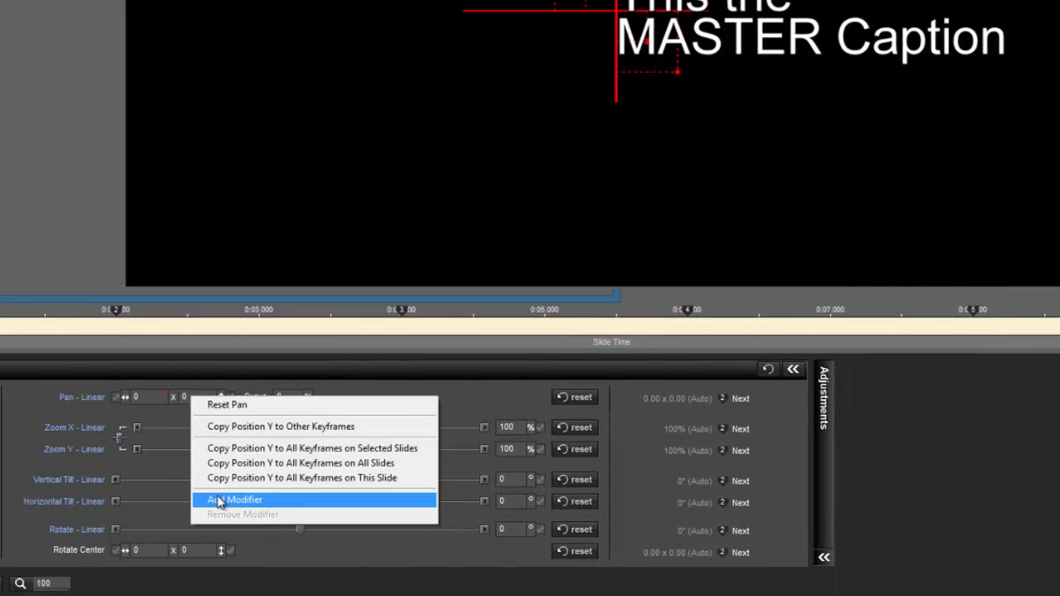
pyautogui.click(215, 499)
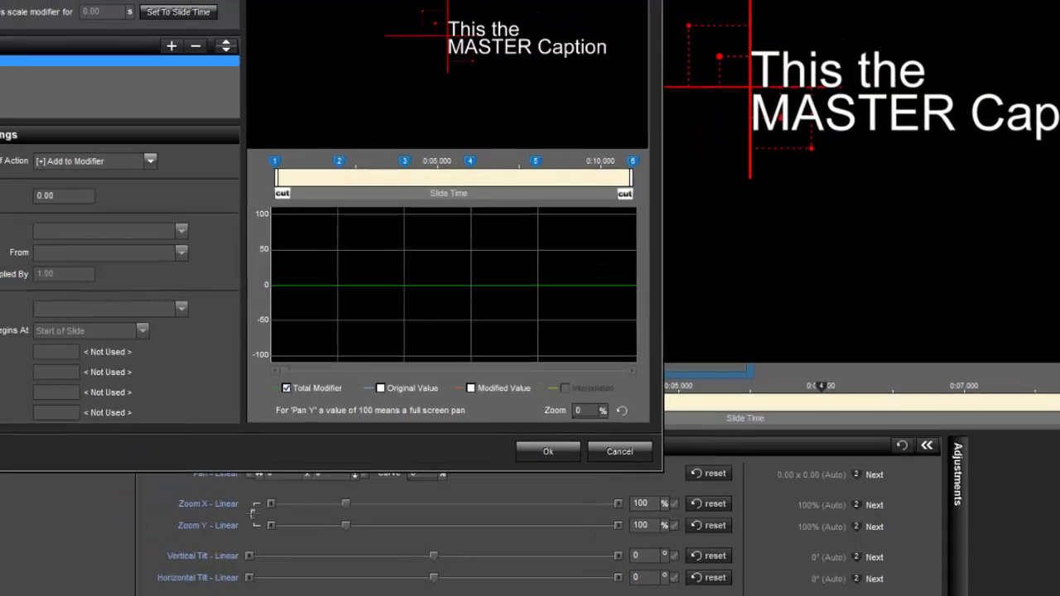
pyautogui.click(73, 326)
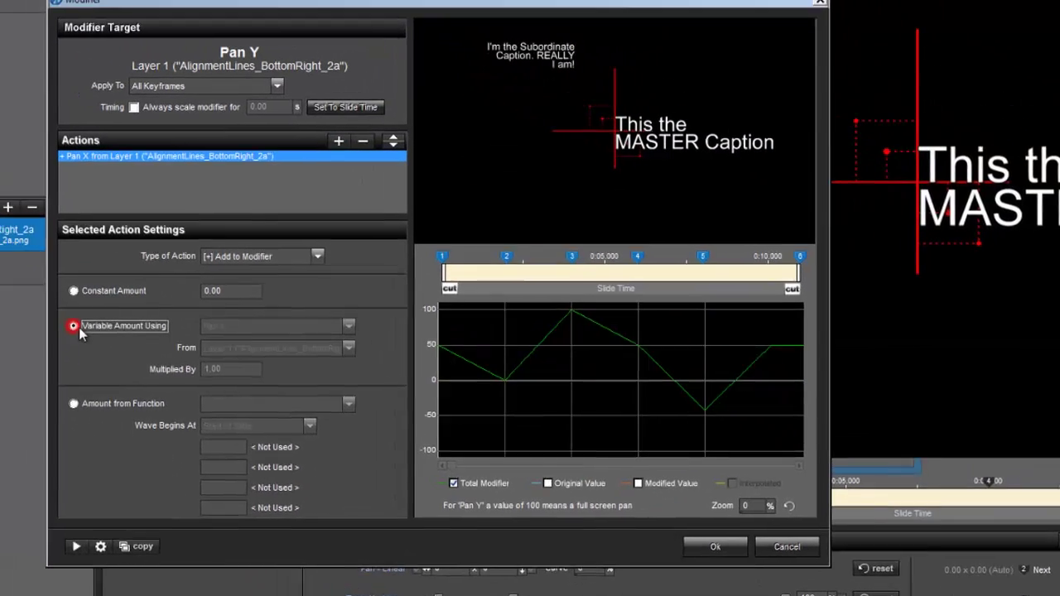
pyautogui.click(182, 231)
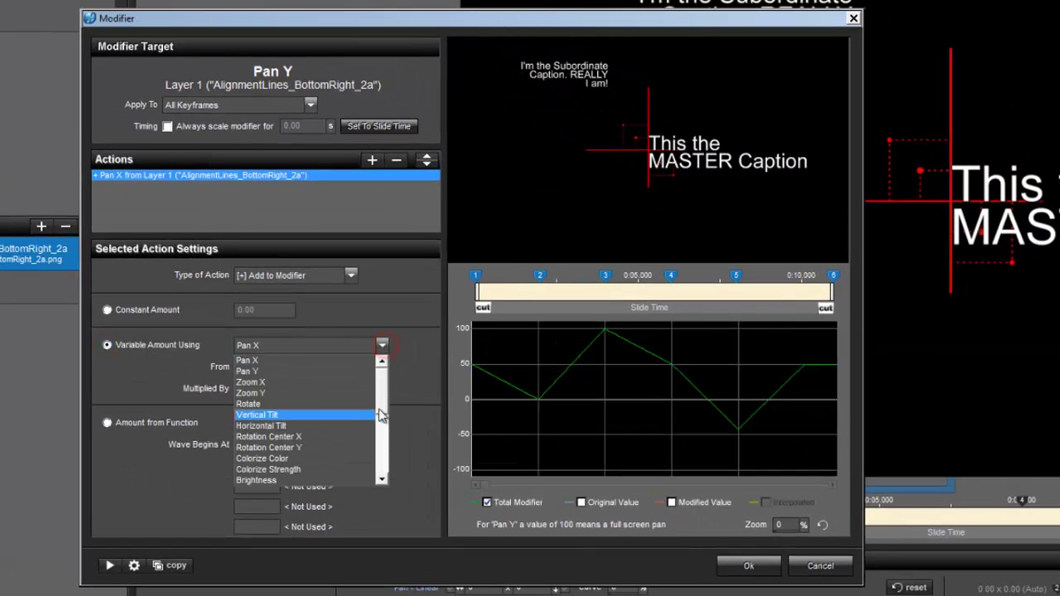
pyautogui.click(383, 411)
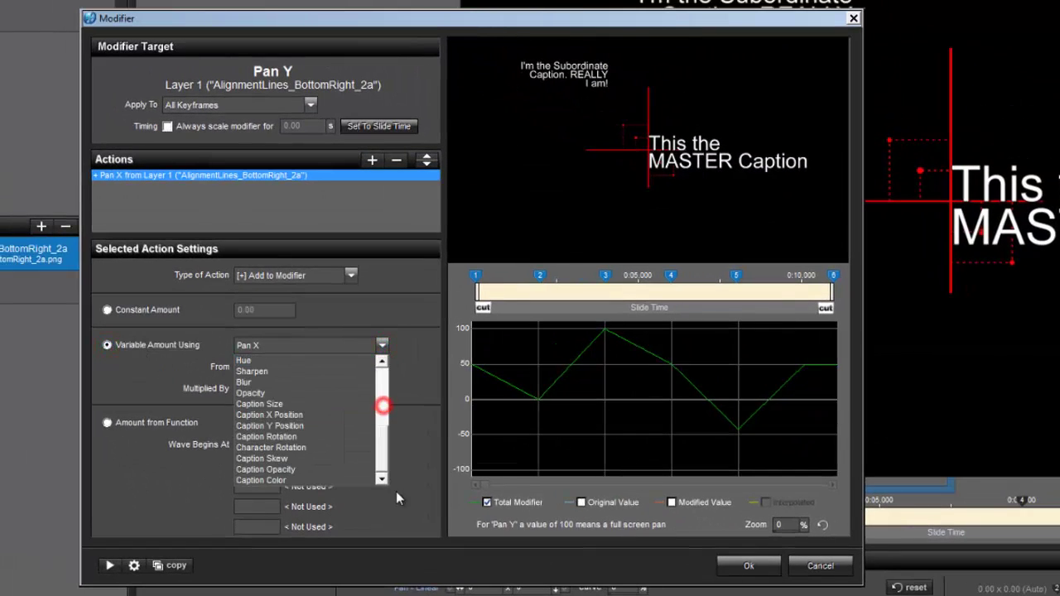
pyautogui.click(293, 429)
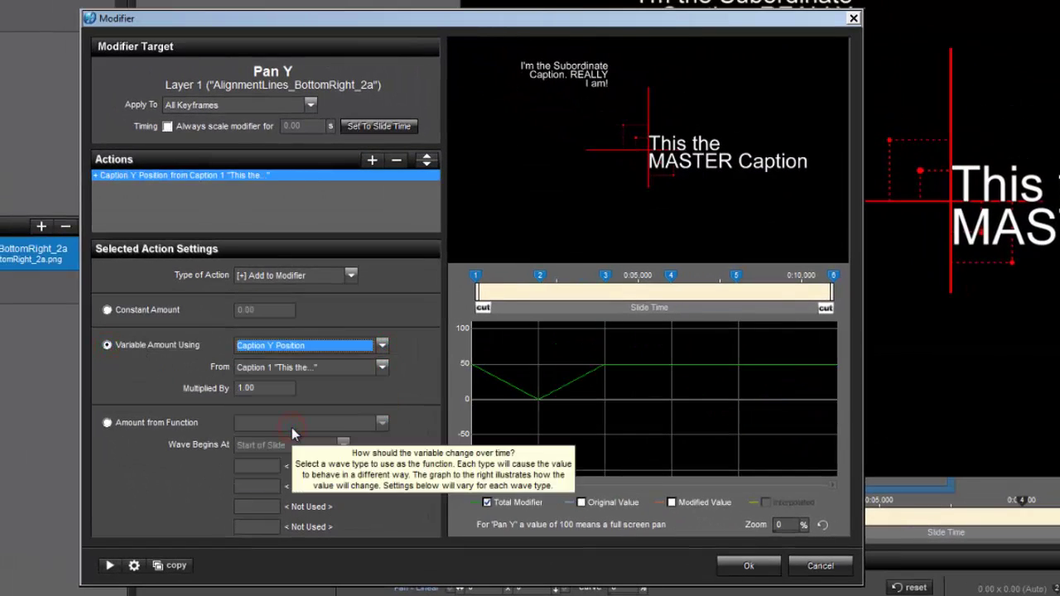
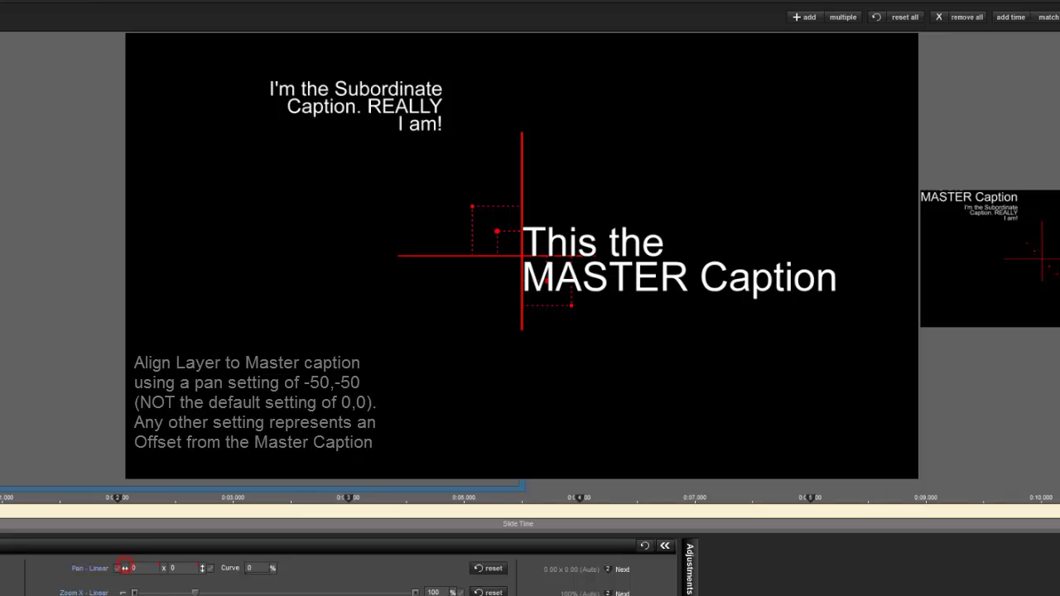
# Set the alignment layer's pan to -50 x -50 on the first keyframe.
pyautogui.click(146, 571)
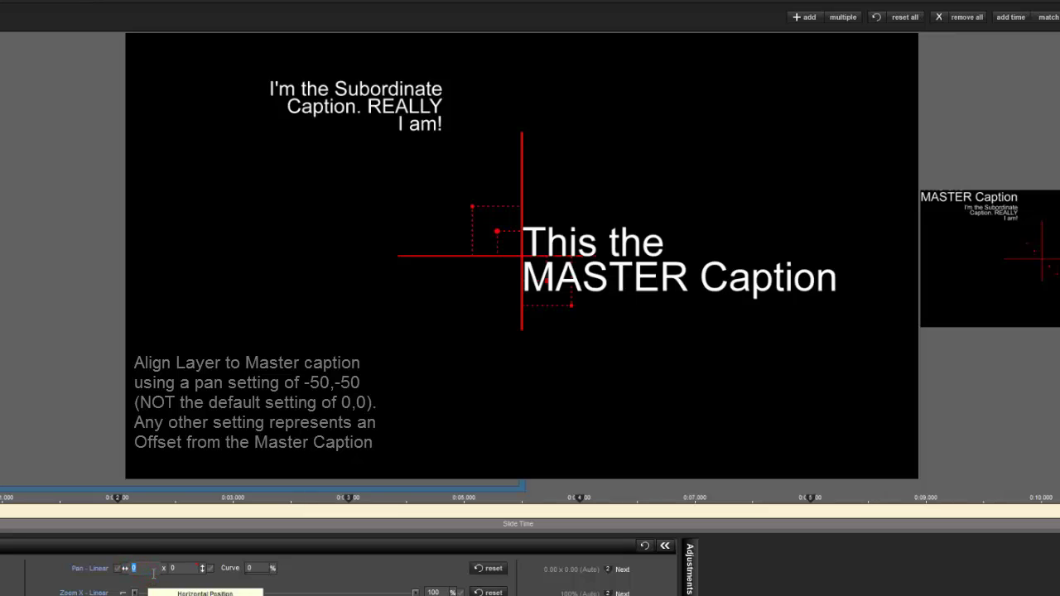
pyautogui.write('-50')
pyautogui.click(172, 568)
pyautogui.write('-50')
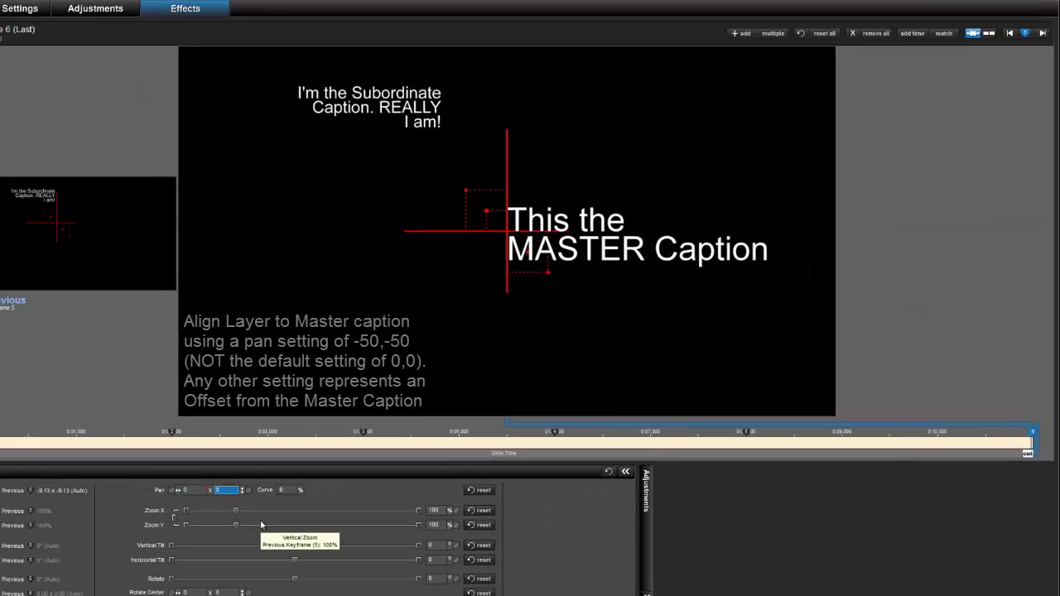
# Set the alignment layer's pan to -50 x -50 on the last keyframe and preview the motion.
pyautogui.write('50')
pyautogui.click(192, 491)
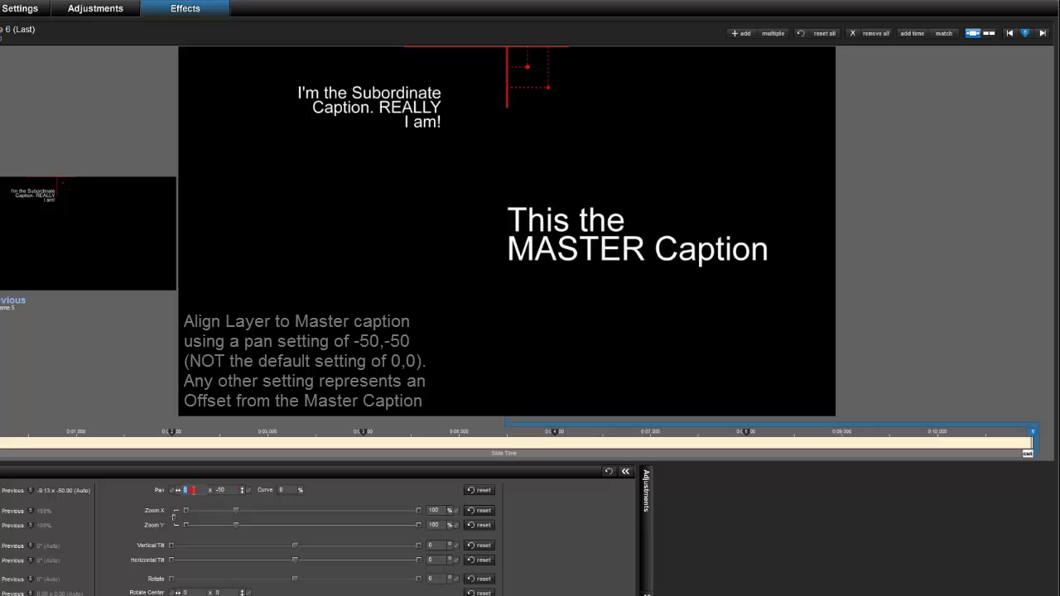
pyautogui.write('-50')
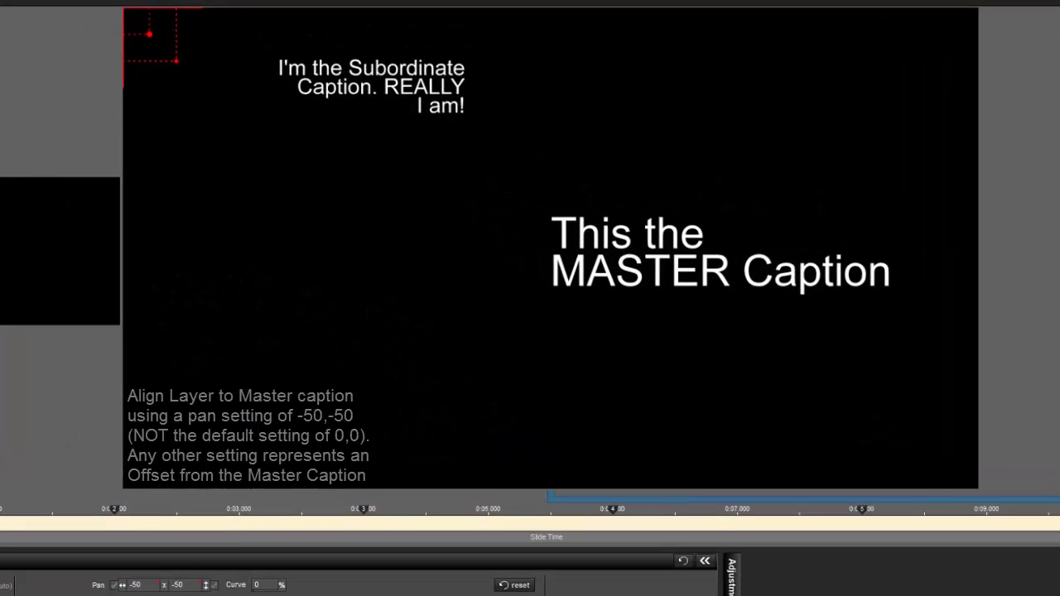
pyautogui.moveTo(12, 540); pyautogui.dragTo(983, 547)
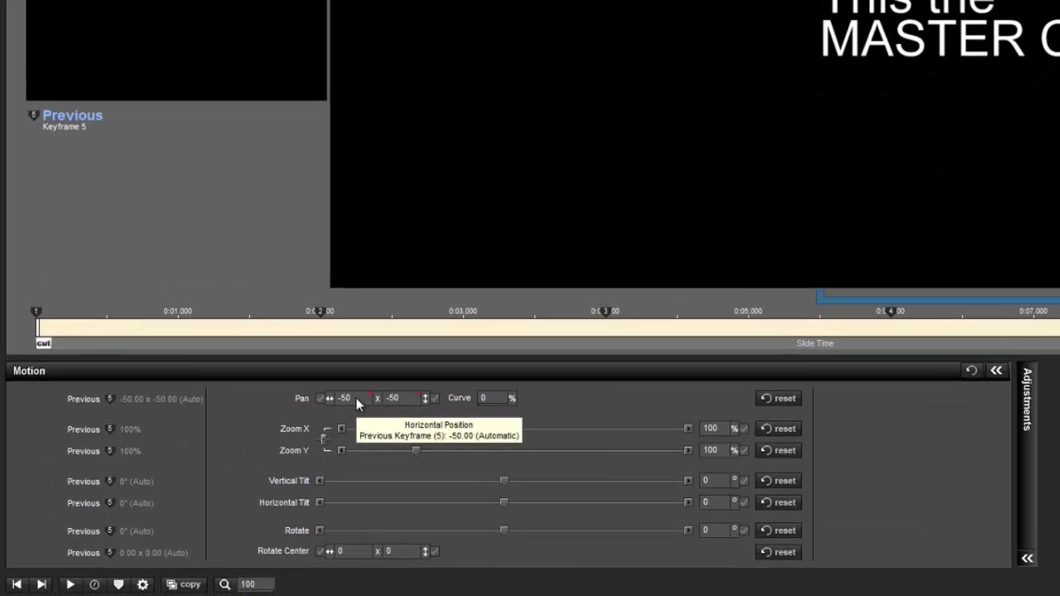
# Reset the alignment layer's pan on the last keyframe and remove its Pan X and Pan Y modifiers.
pyautogui.rightClick(409, 492)
pyautogui.click(393, 407)
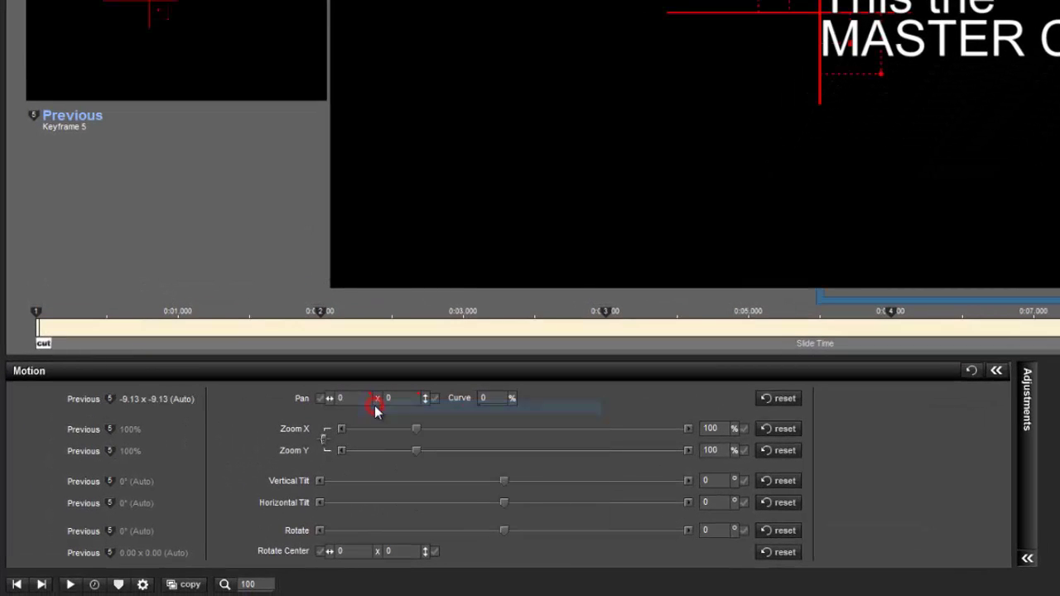
pyautogui.rightClick(390, 401)
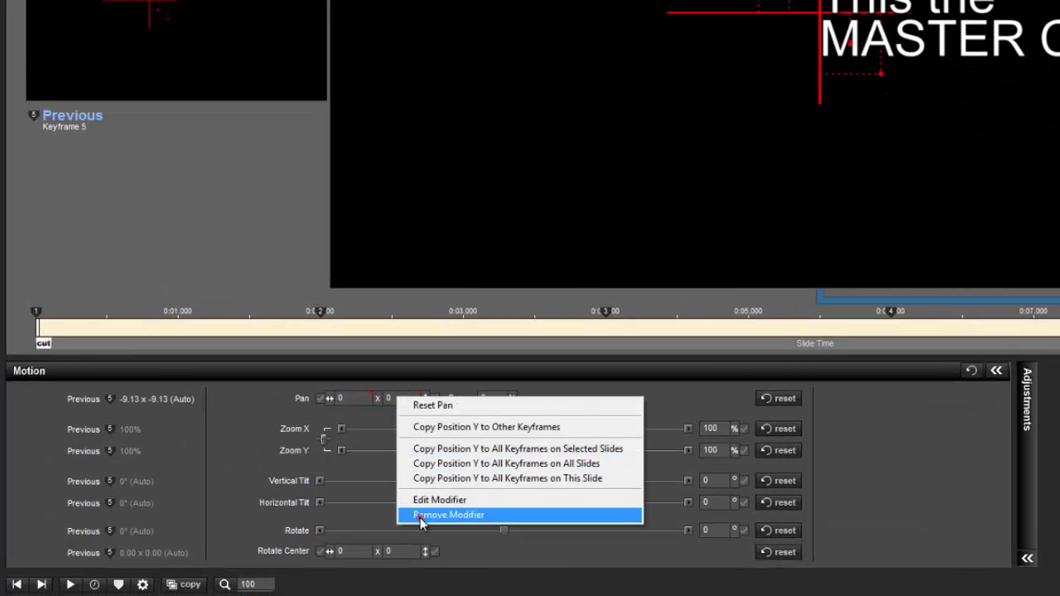
pyautogui.click(448, 518)
pyautogui.rightClick(362, 401)
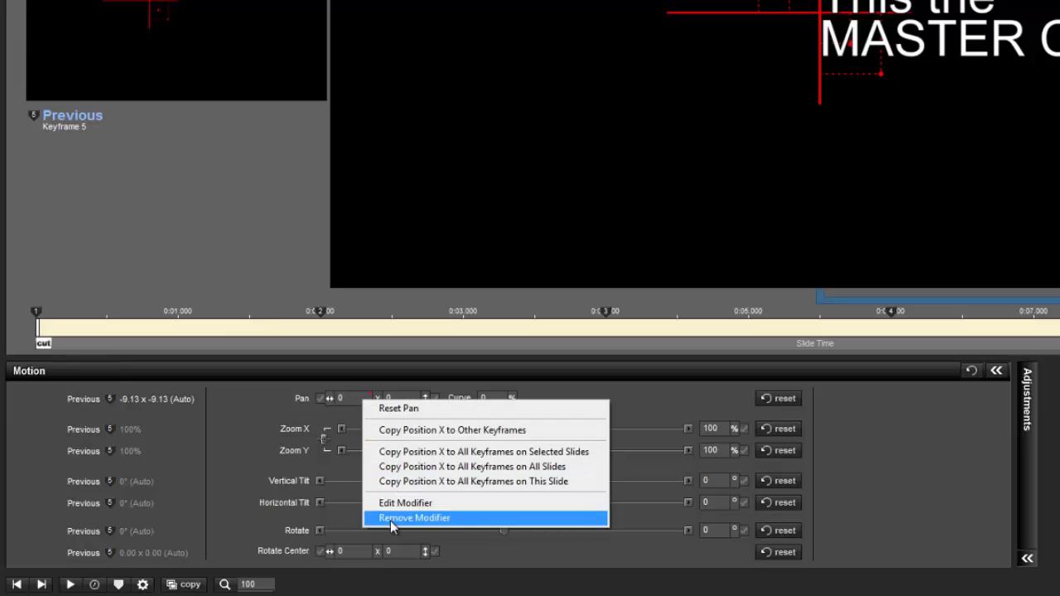
pyautogui.click(390, 519)
# Reset the alignment layer's pan on the first keyframe.
pyautogui.click(47, 313)
pyautogui.rightClick(353, 401)
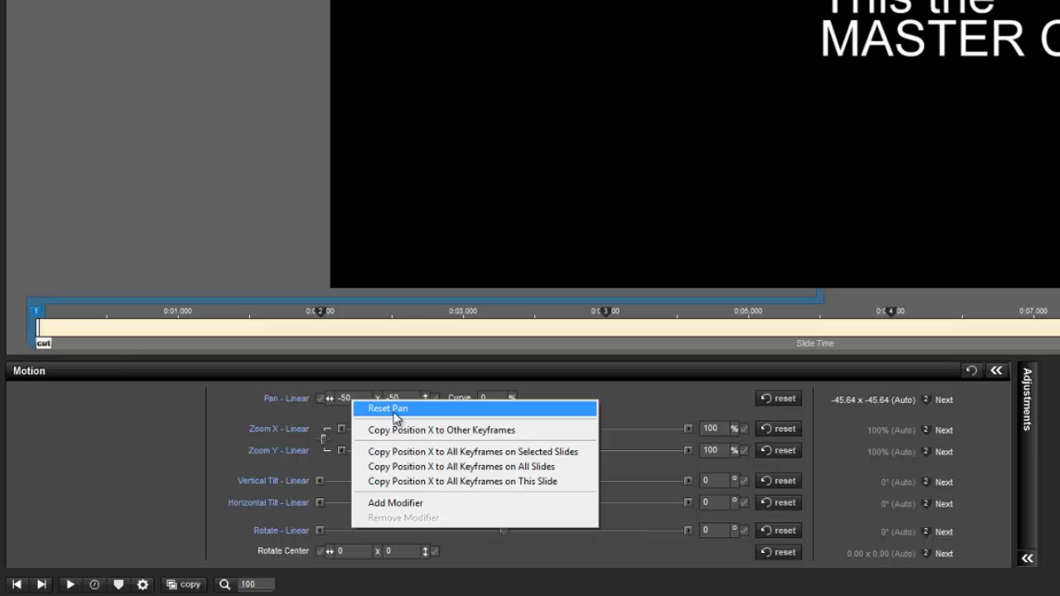
pyautogui.click(394, 410)
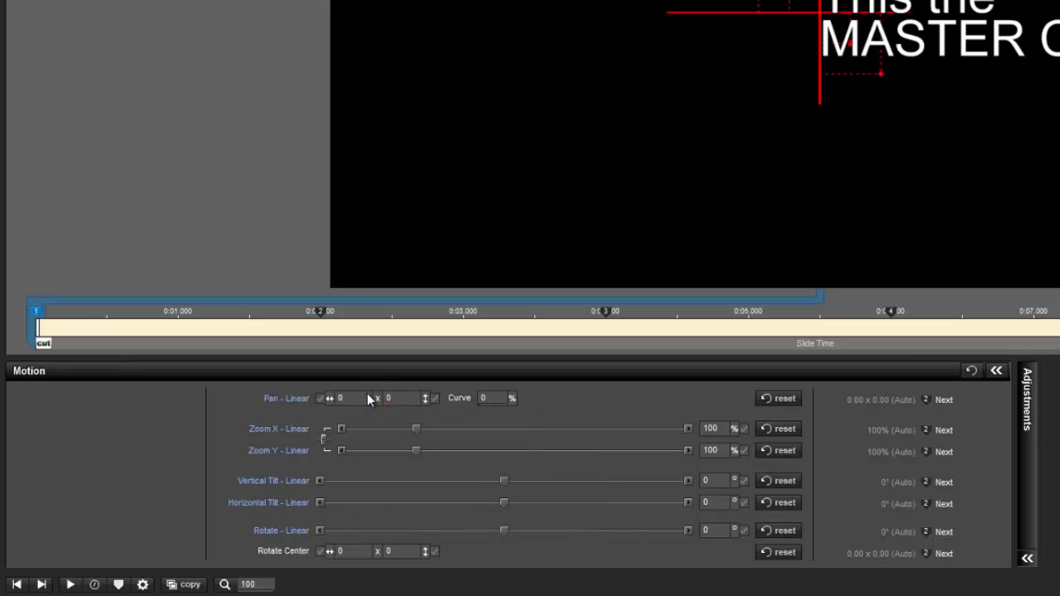
# Set the alignment layer's pan to 50 x -50 on keyframe 2 and 50 x 50 on keyframe 3.
pyautogui.doubleClick(344, 323)
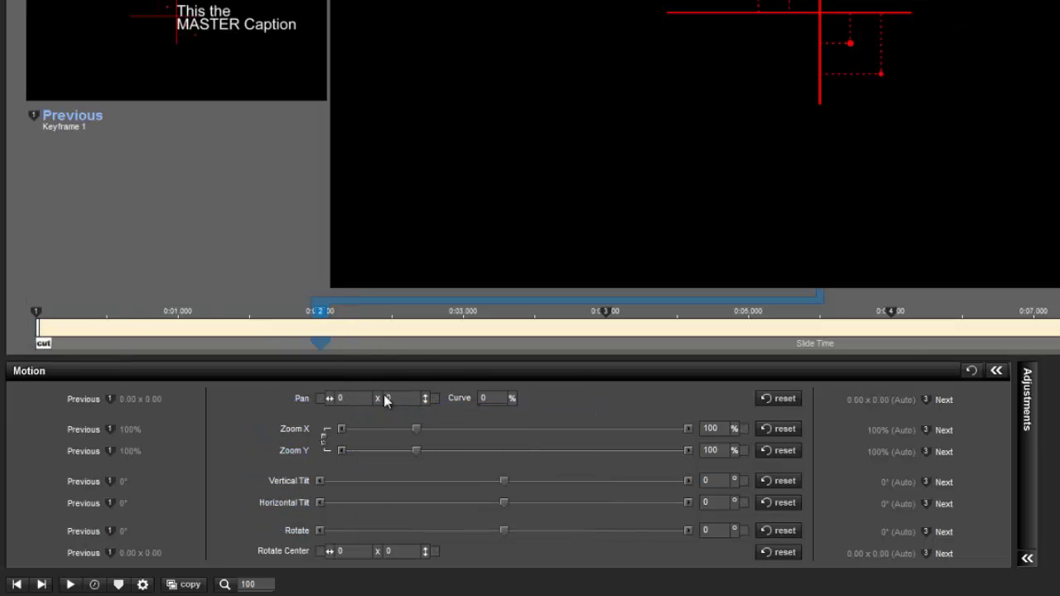
pyautogui.click(322, 400)
pyautogui.click(435, 400)
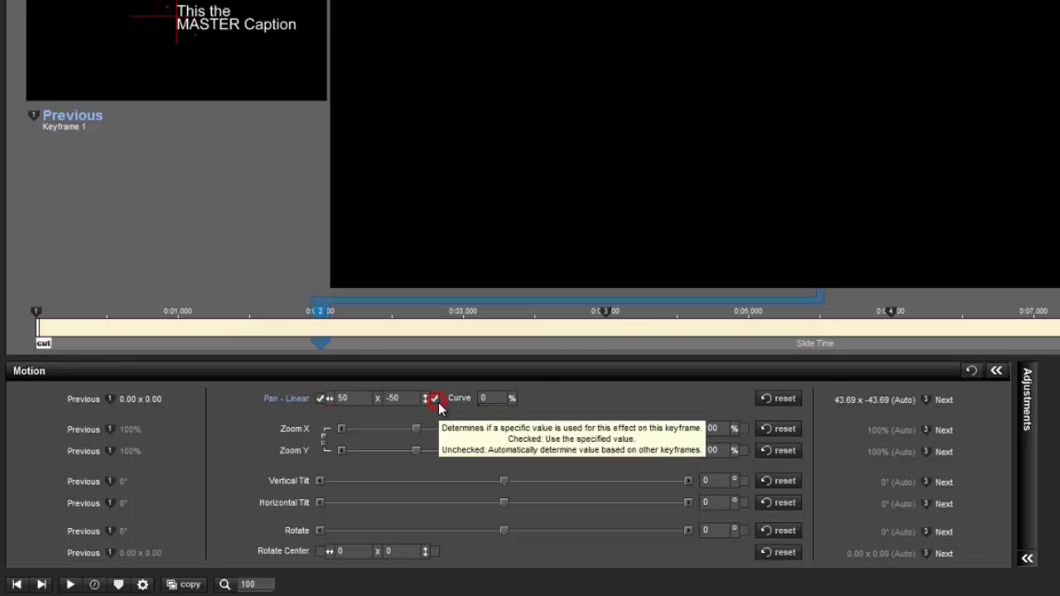
pyautogui.click(606, 313)
pyautogui.click(321, 400)
pyautogui.click(432, 399)
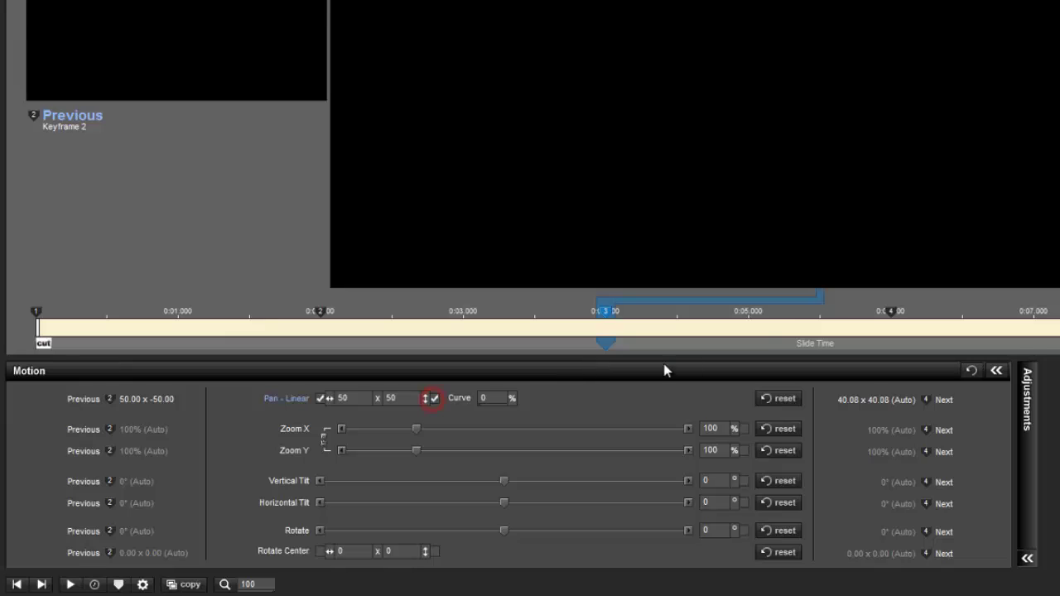
# Set the alignment layer's pan to -50 x 0 on keyframe 4 and -75 x 0 on keyframe 5.
pyautogui.click(891, 312)
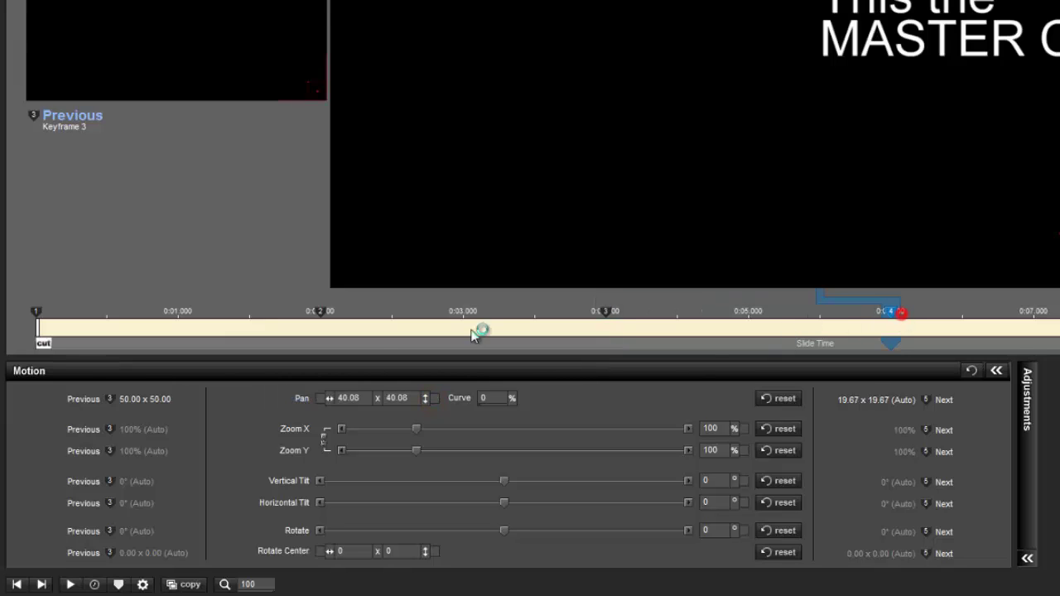
pyautogui.click(321, 399)
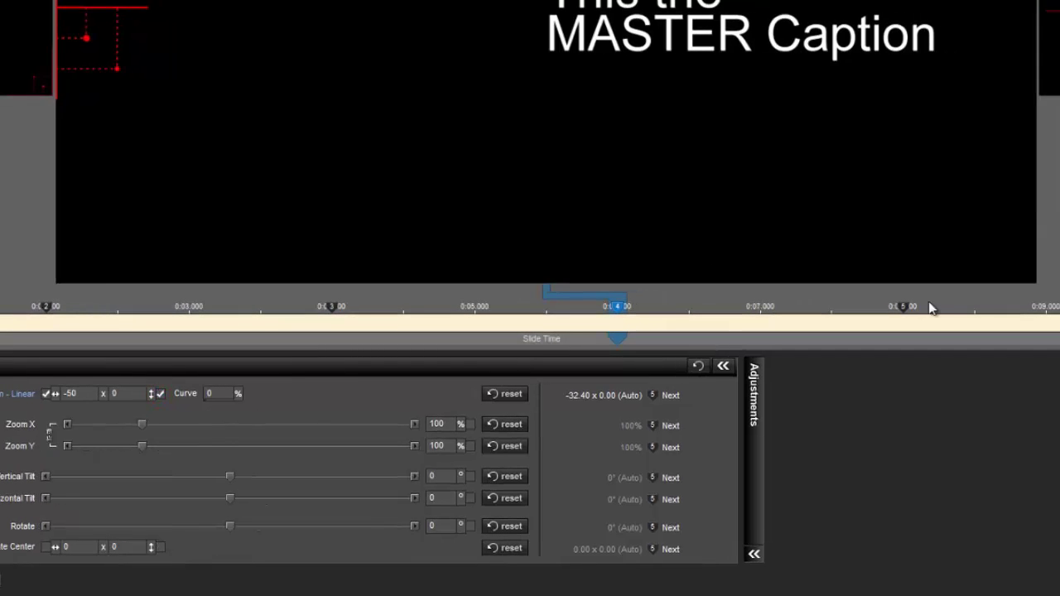
pyautogui.click(903, 308)
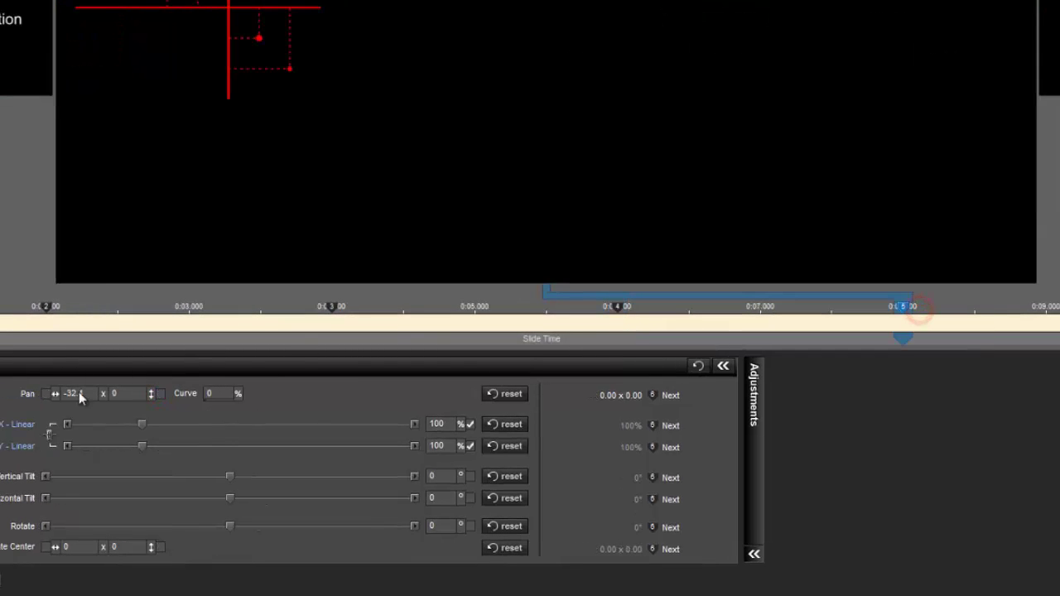
pyautogui.click(46, 394)
pyautogui.click(159, 395)
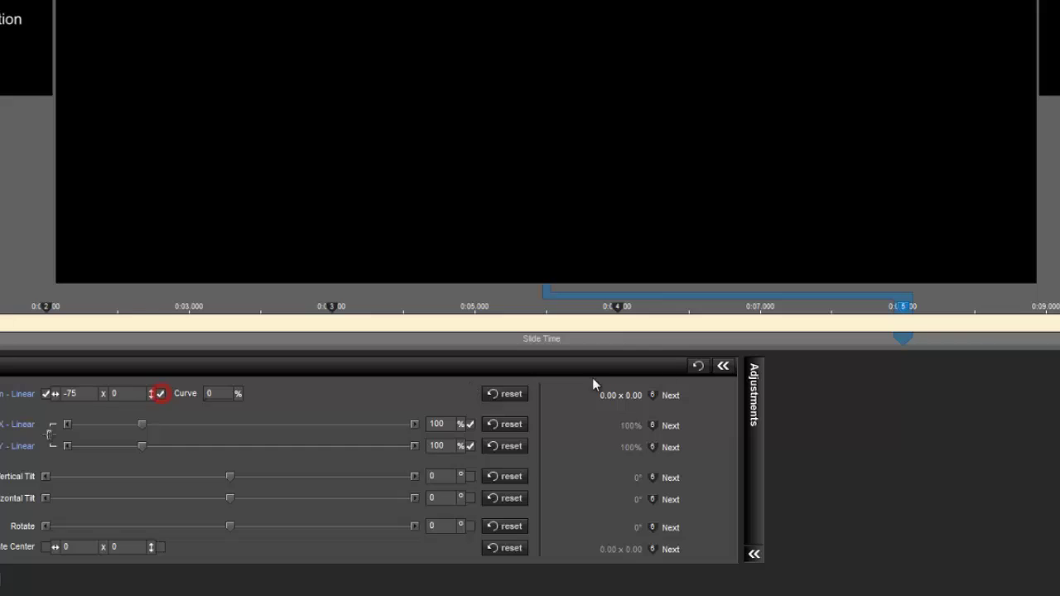
# Copy keyframe 5's settings to the next keyframe and preview the layer's motion against the captions.
pyautogui.rightClick(901, 306)
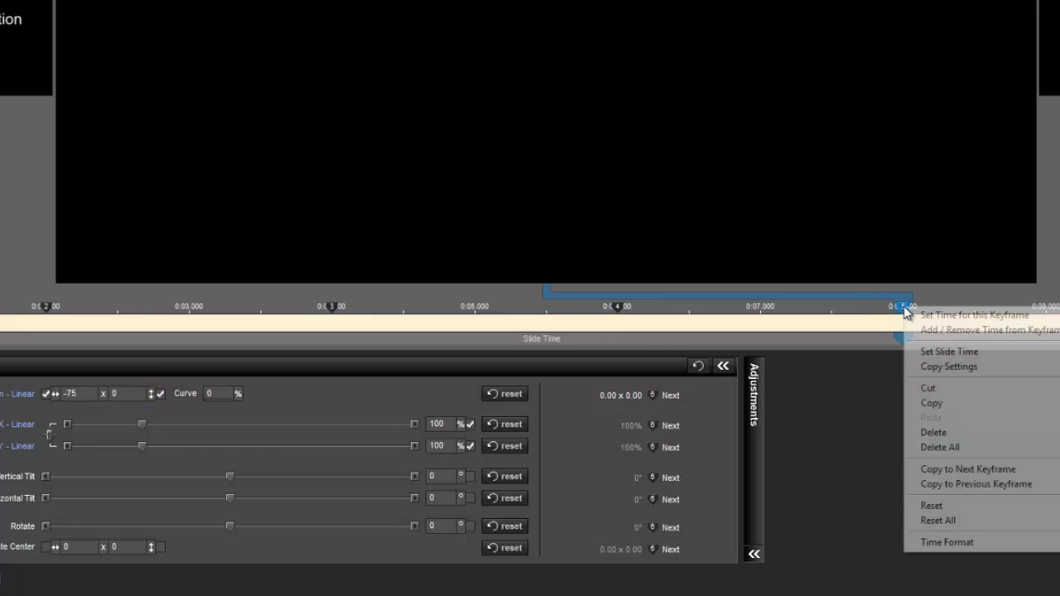
pyautogui.click(967, 469)
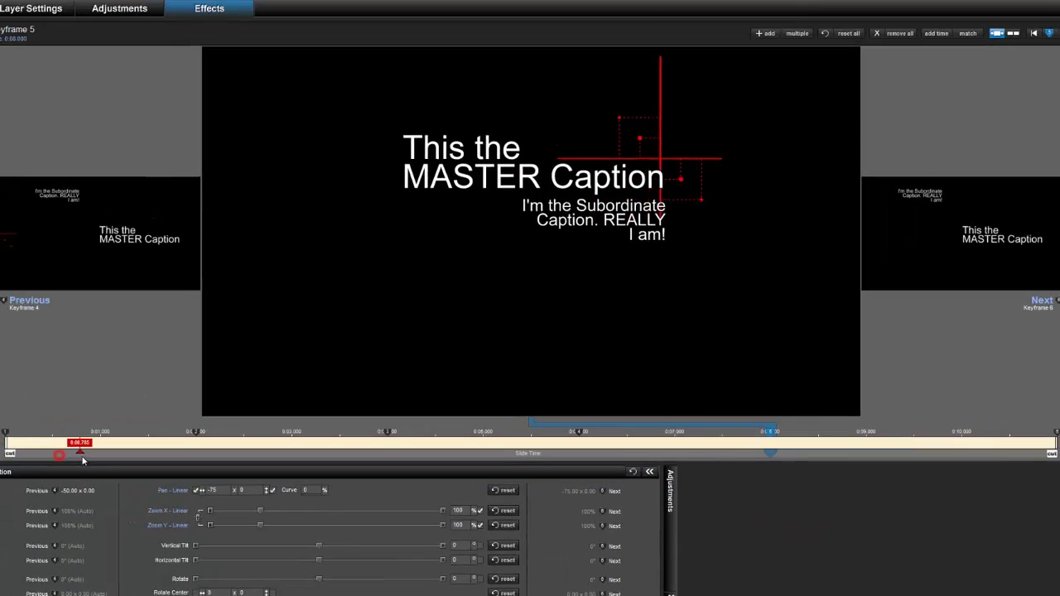
pyautogui.moveTo(82, 460); pyautogui.dragTo(134, 453)
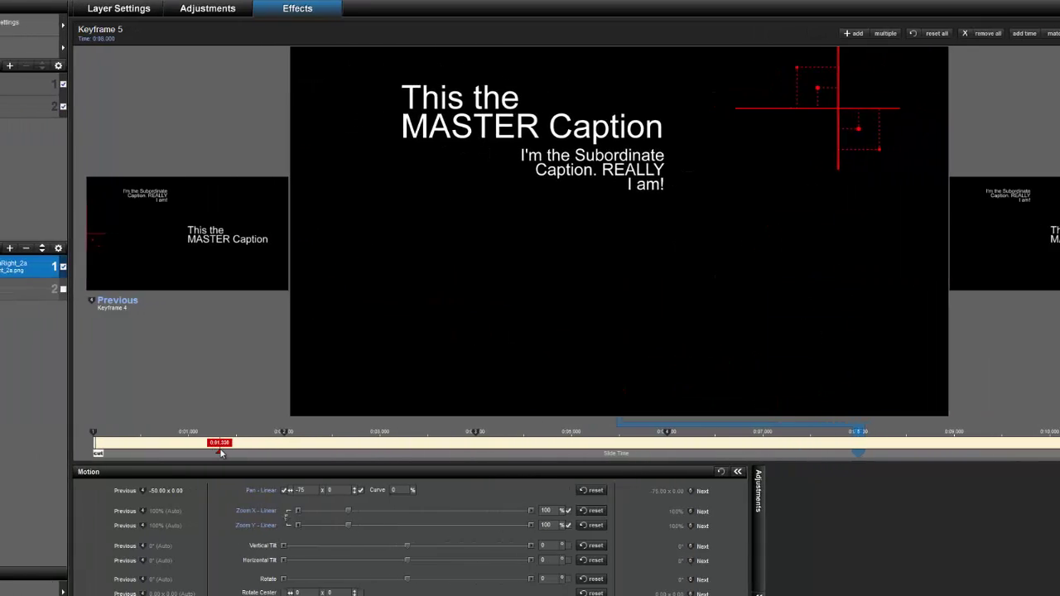
pyautogui.moveTo(220, 453); pyautogui.dragTo(94, 453)
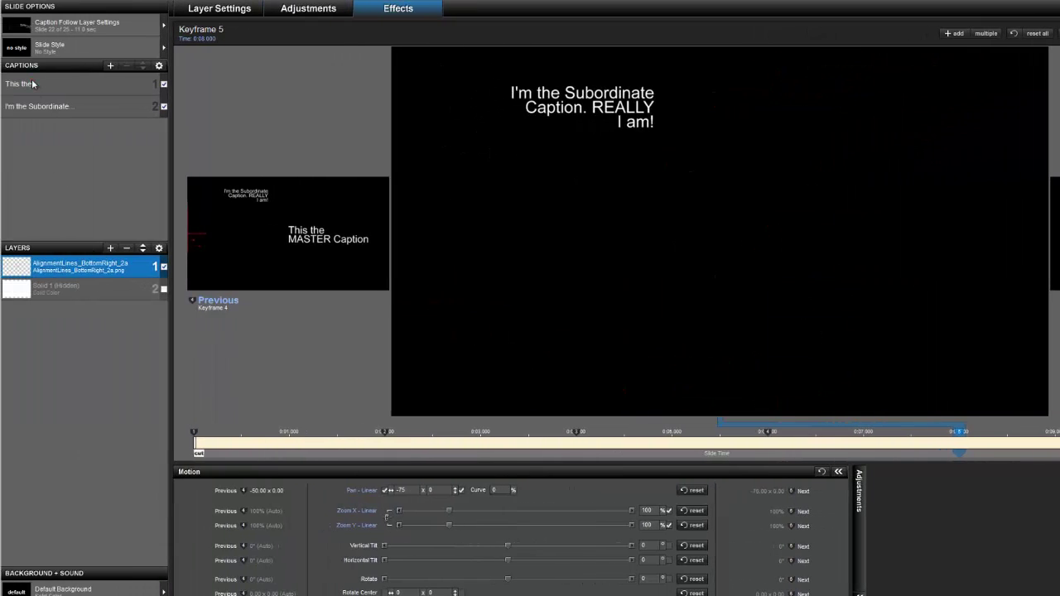
# Remove the master caption's own X and Y position settings on keyframes 2 and 4.
pyautogui.click(33, 84)
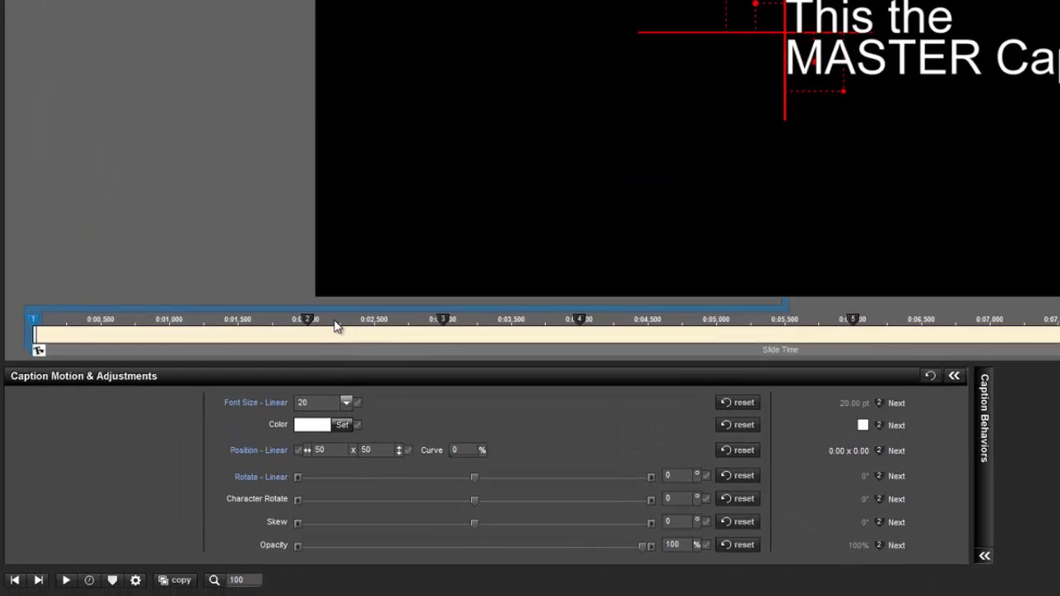
pyautogui.click(404, 431)
pyautogui.click(298, 450)
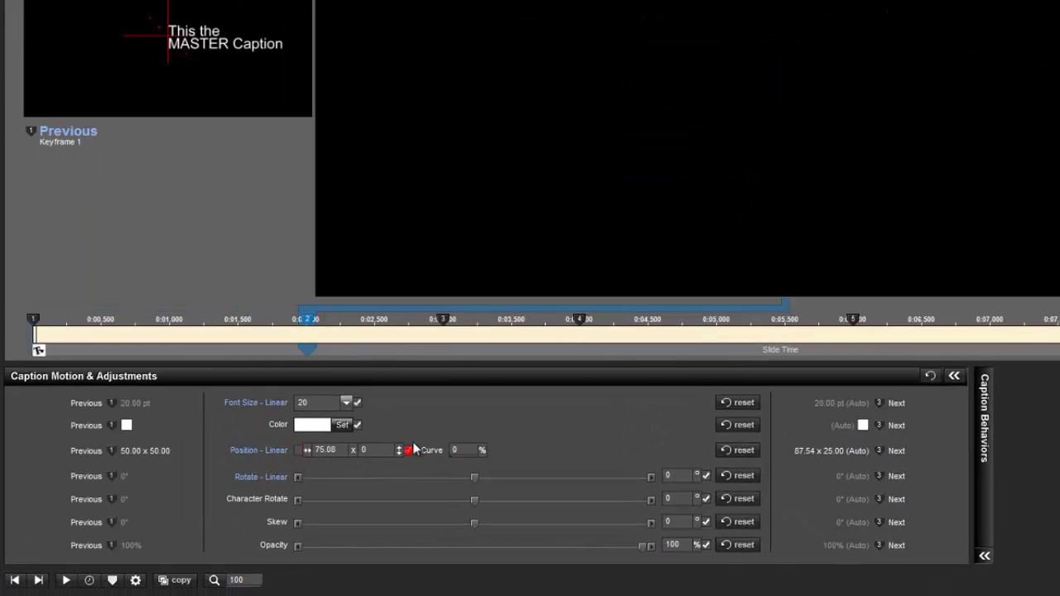
pyautogui.click(448, 320)
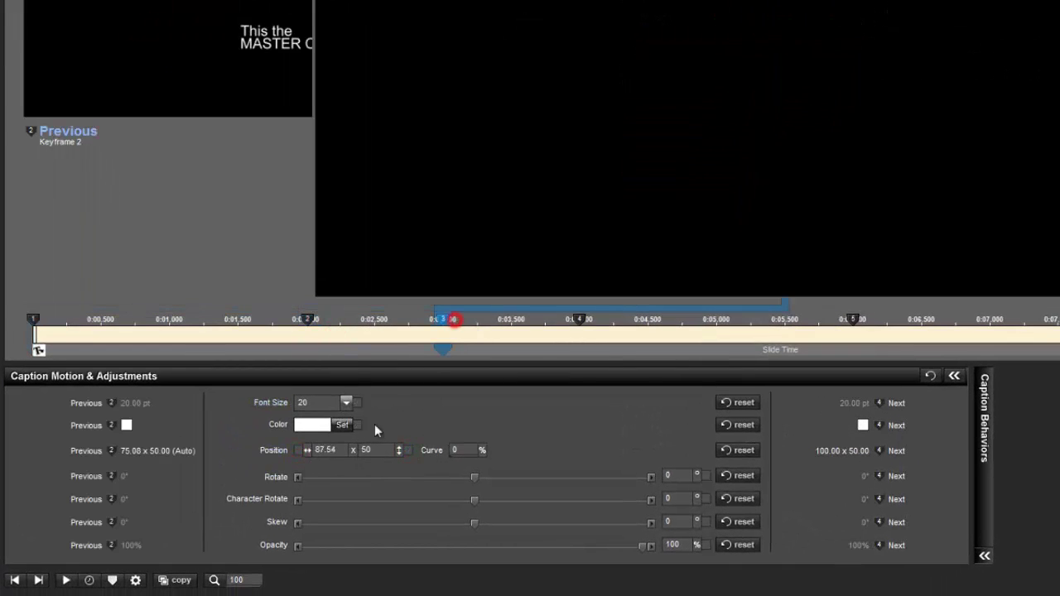
pyautogui.click(593, 325)
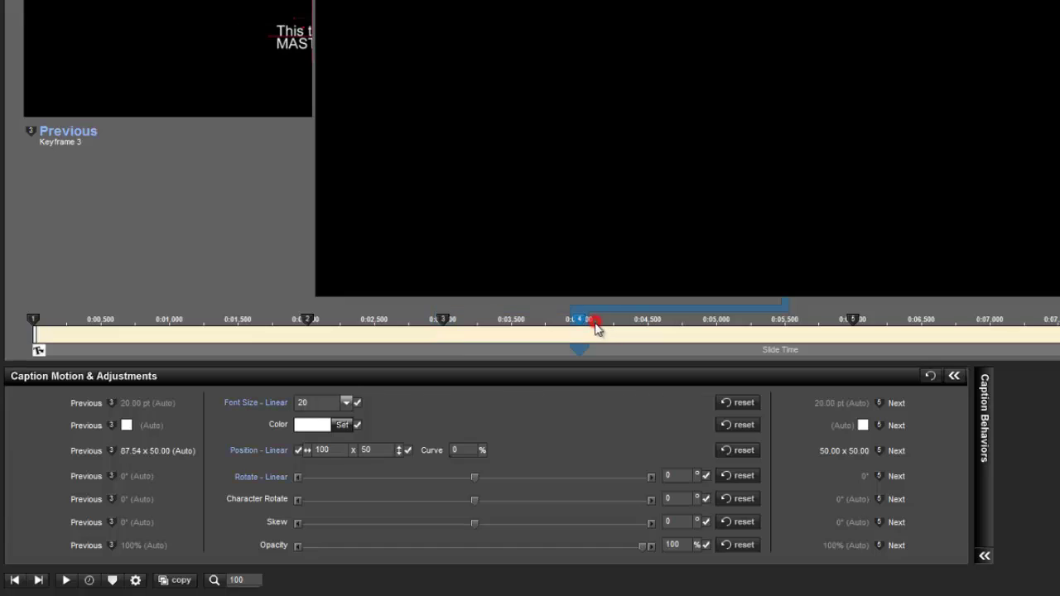
pyautogui.click(297, 451)
pyautogui.click(408, 451)
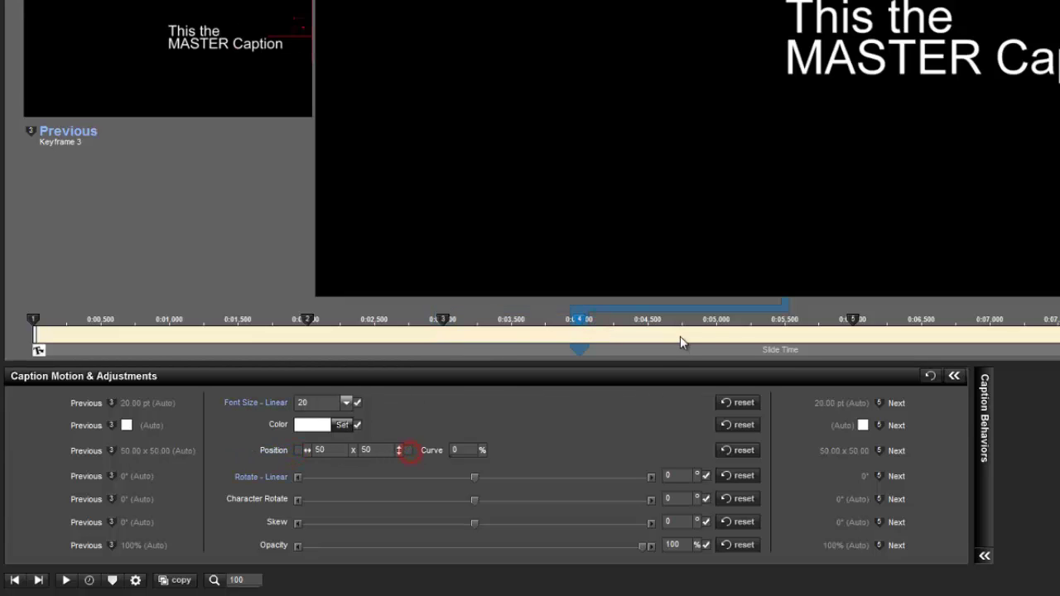
# Remove the master caption's own X and Y position settings on keyframes 5, 6 and 7.
pyautogui.click(854, 319)
pyautogui.click(298, 451)
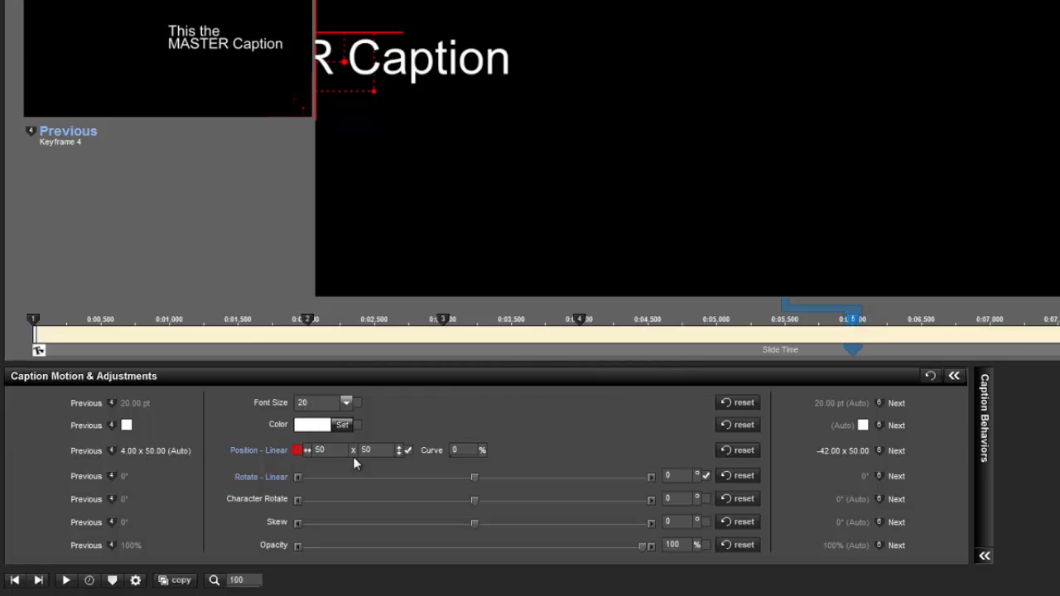
pyautogui.click(1031, 320)
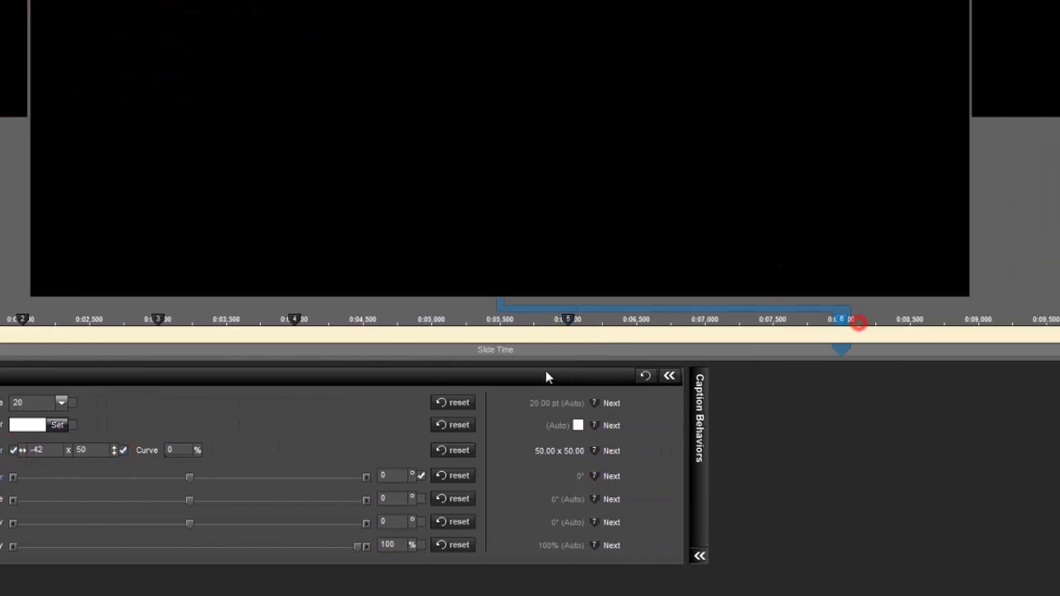
pyautogui.click(13, 450)
pyautogui.click(123, 450)
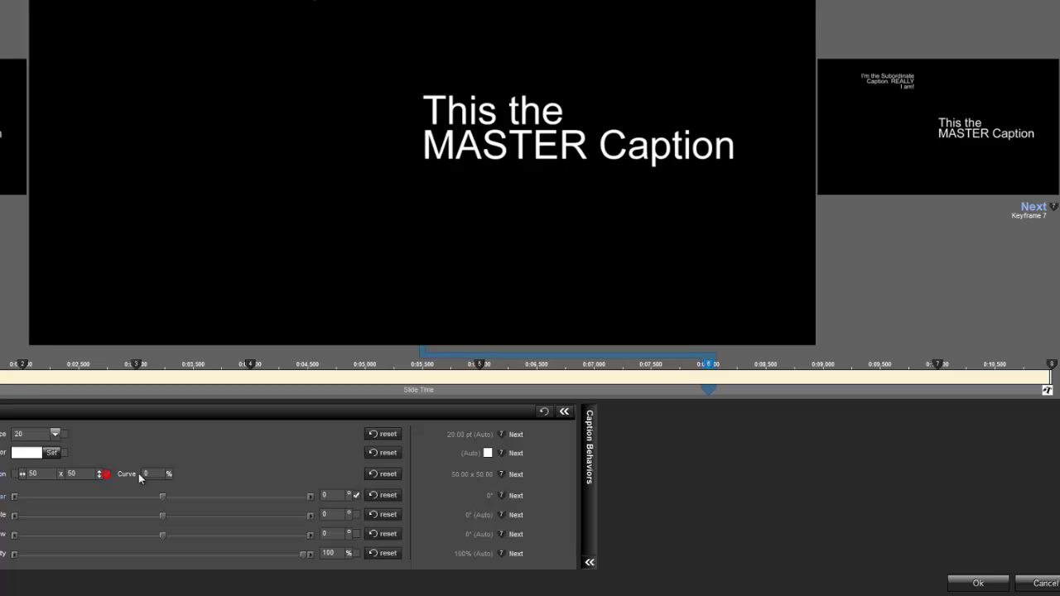
pyautogui.click(942, 364)
pyautogui.click(16, 474)
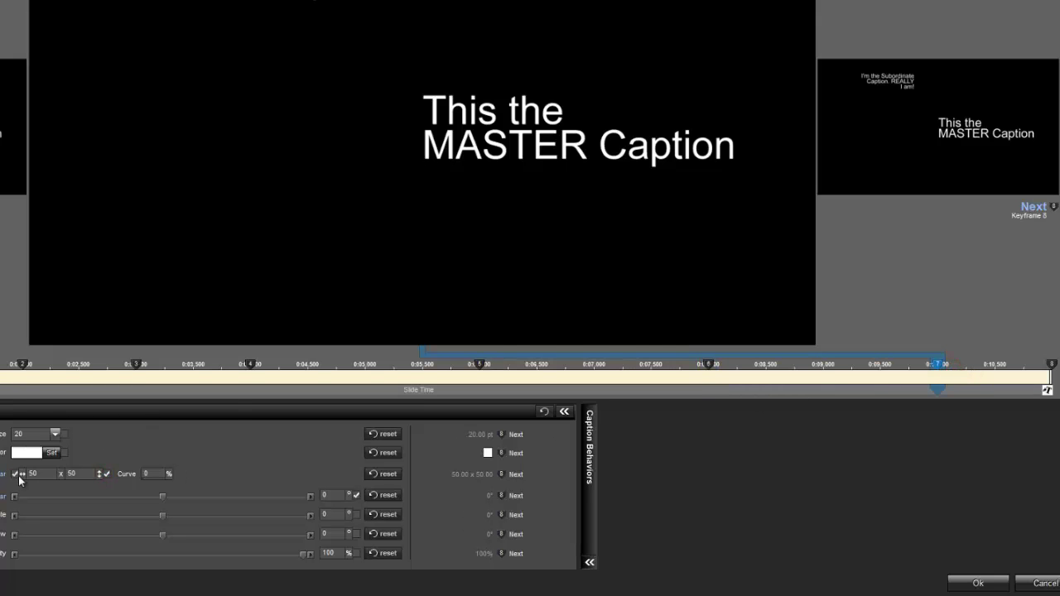
pyautogui.click(107, 484)
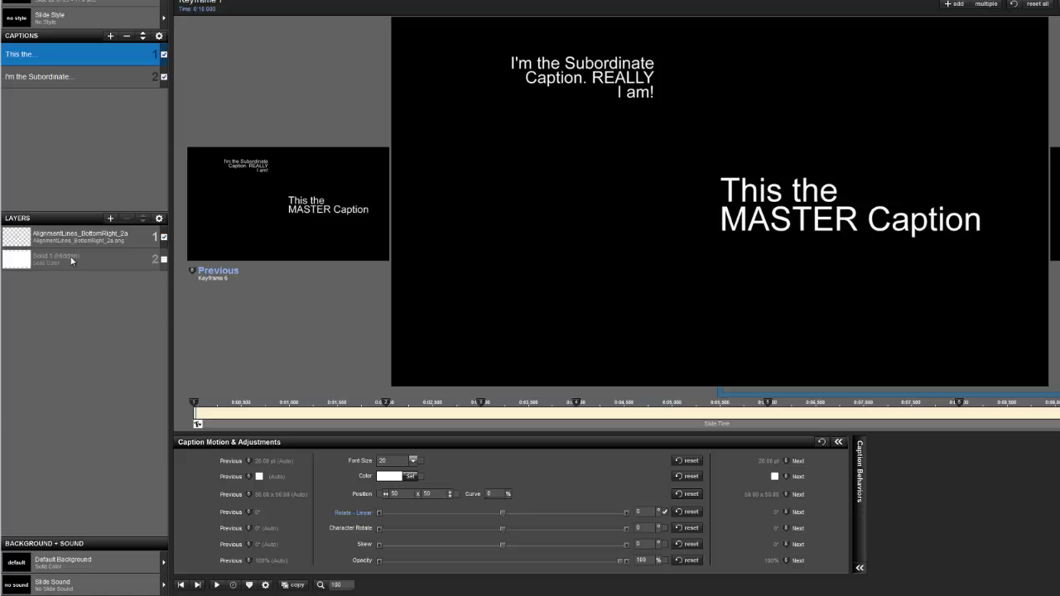
# Add an X position modifier to the master caption using Pan X from layer 1, AlignmentLines_BottomRight_2a, multiplied by 1.00.
pyautogui.rightClick(398, 495)
pyautogui.click(430, 566)
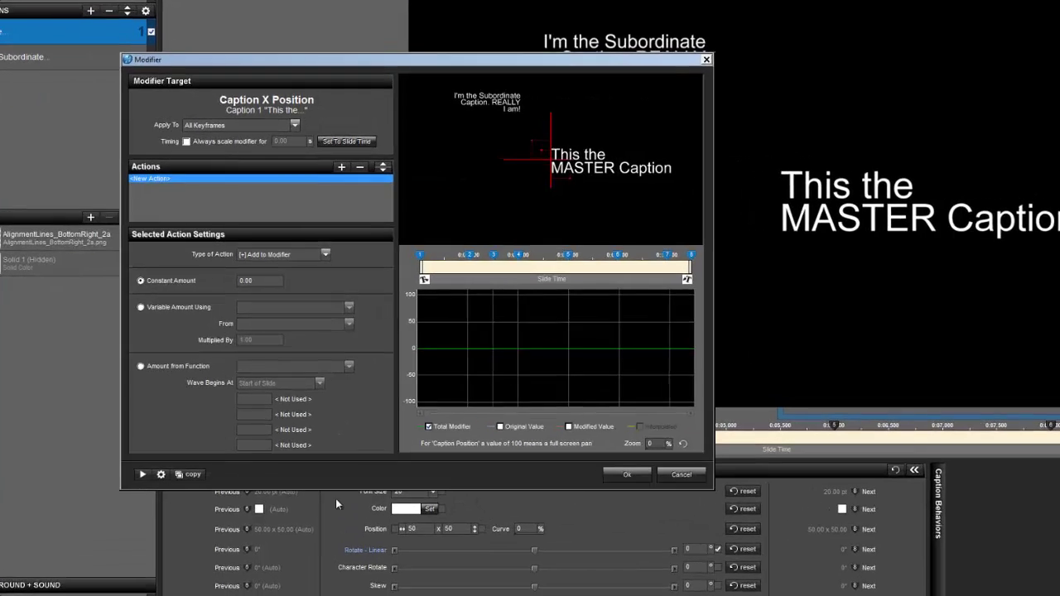
pyautogui.click(102, 333)
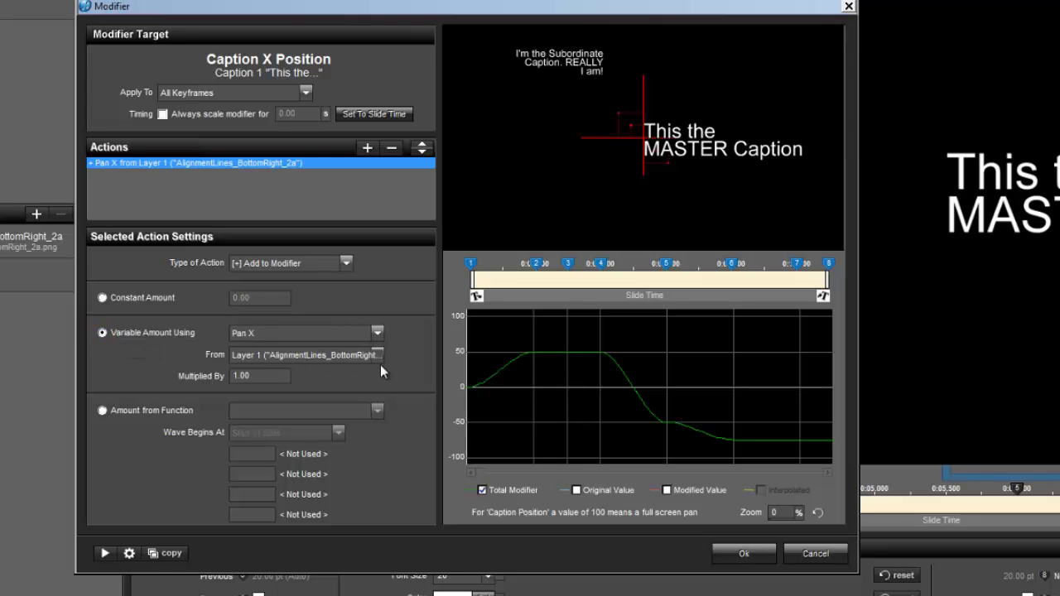
pyautogui.click(744, 554)
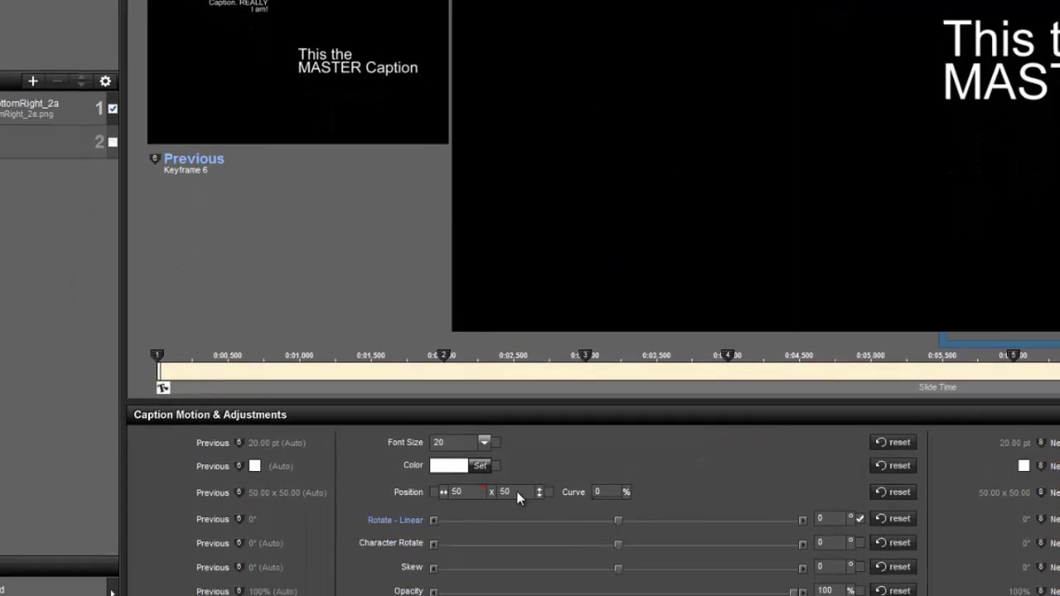
# Add a Y position modifier to the master caption using Pan Y from layer 1, AlignmentLines_BottomRight_2a, multiplied by 1.00.
pyautogui.rightClick(514, 445)
pyautogui.click(559, 547)
pyautogui.click(96, 150)
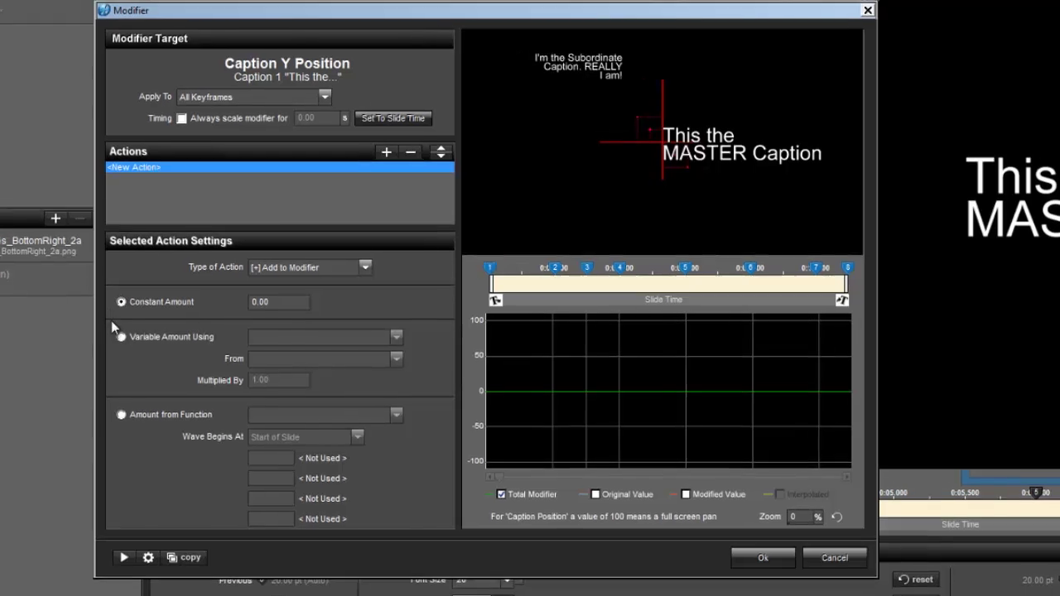
pyautogui.click(395, 344)
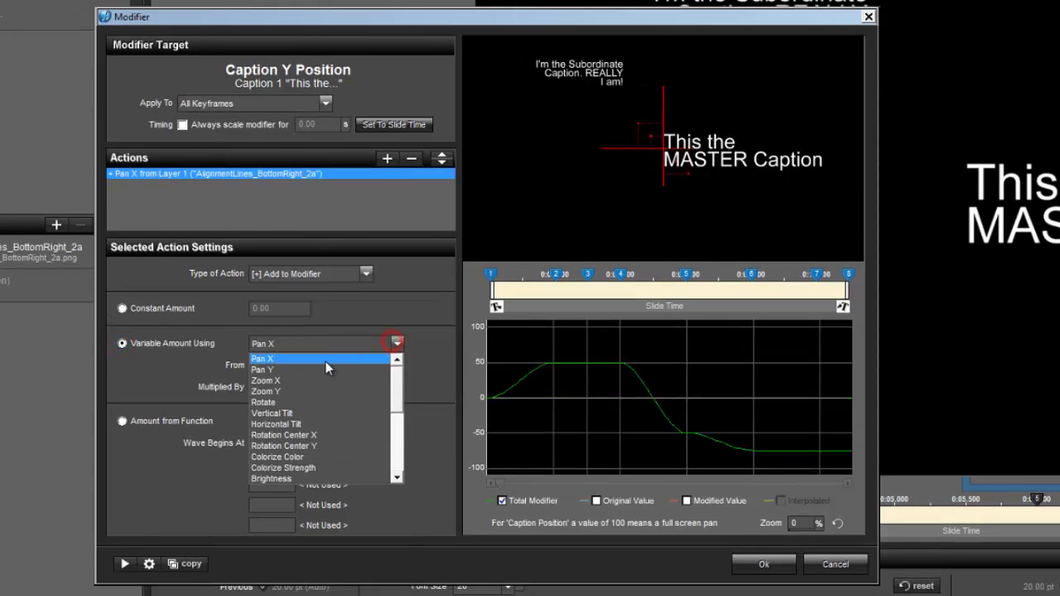
pyautogui.click(322, 367)
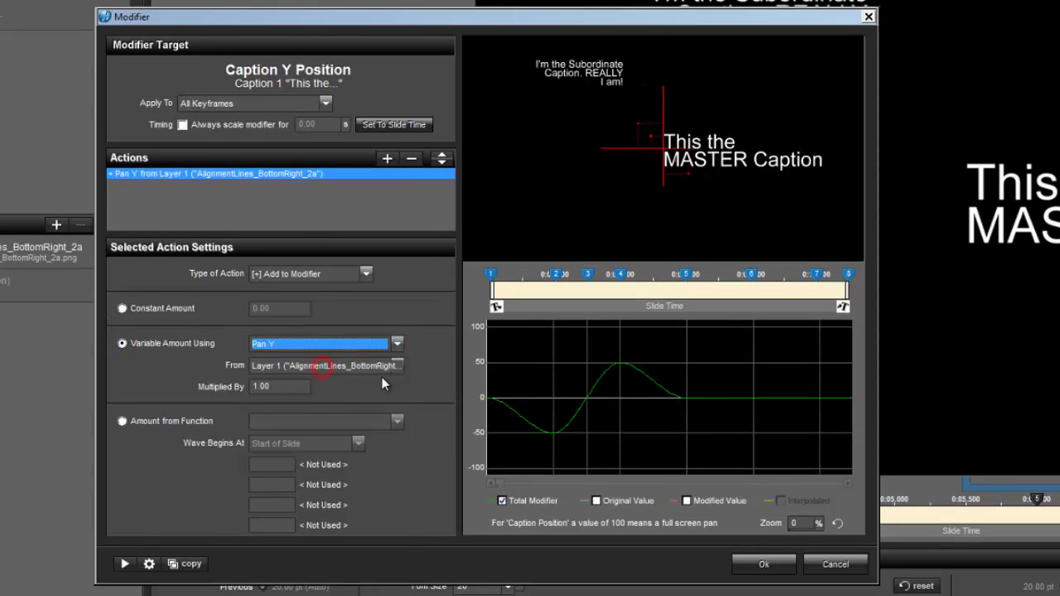
pyautogui.click(793, 570)
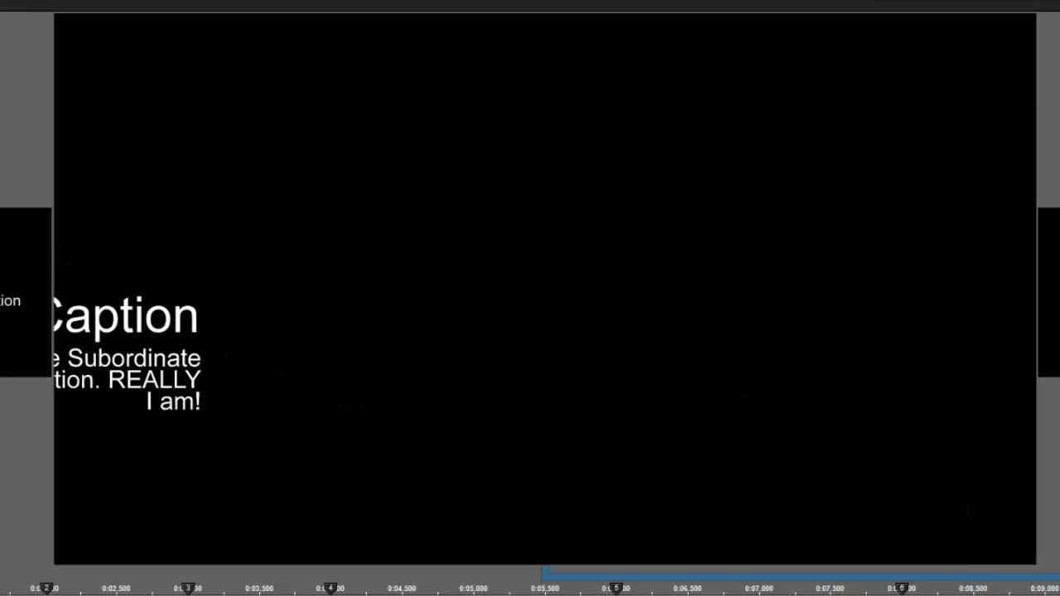
# Scale the white solid layer behind the master caption to a linked X and Y zoom of 39%.
pyautogui.click(902, 588)
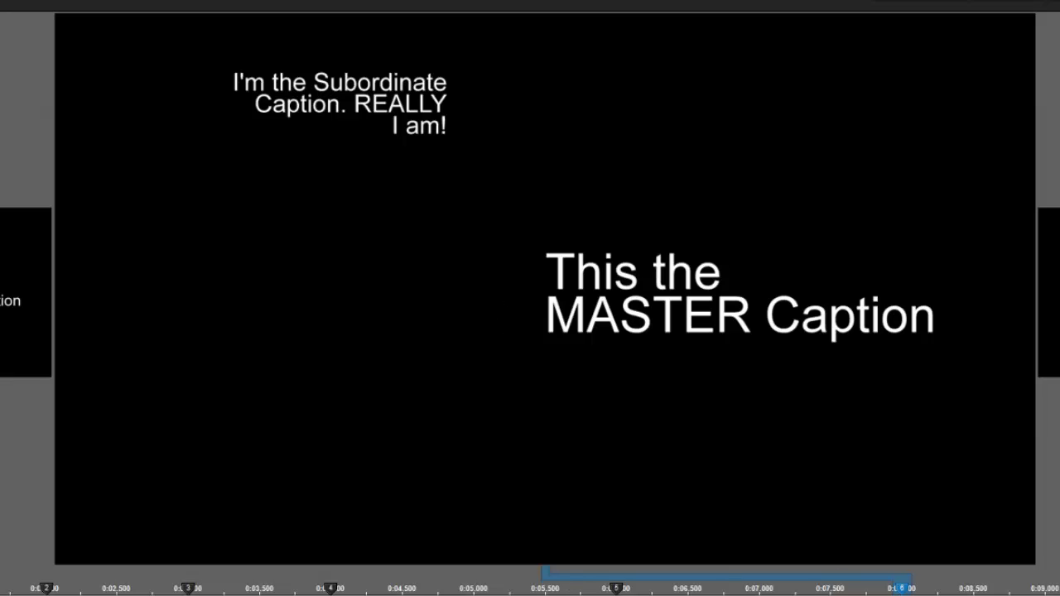
pyautogui.click(737, 295)
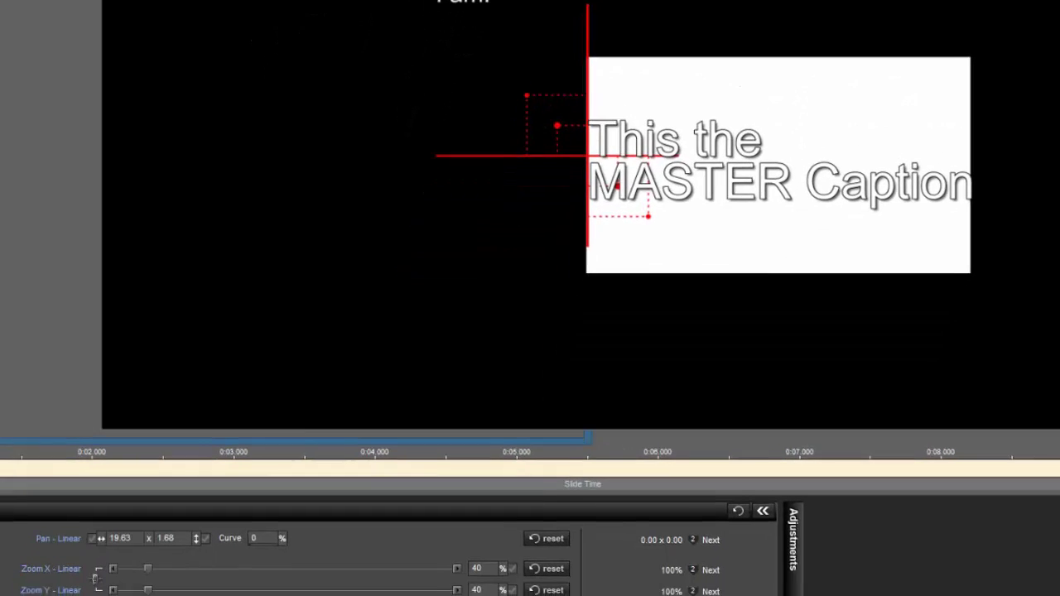
pyautogui.moveTo(140, 570)
pyautogui.mouseDown()
pyautogui.moveTo(246, 568)
pyautogui.moveTo(149, 580)
pyautogui.mouseUp()
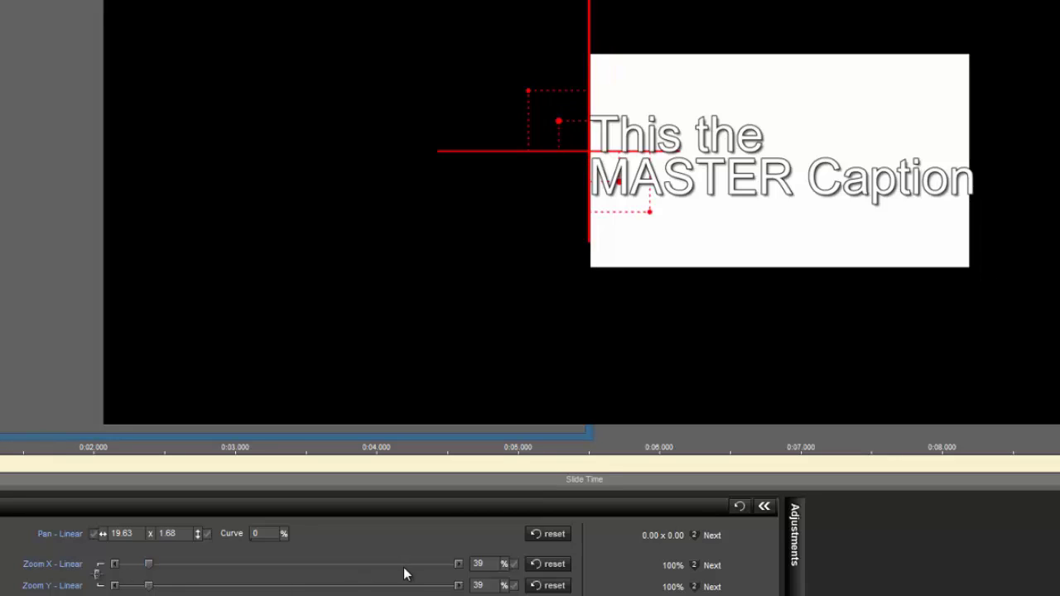
pyautogui.click(458, 564)
pyautogui.moveTo(902, 237); pyautogui.dragTo(900, 247)
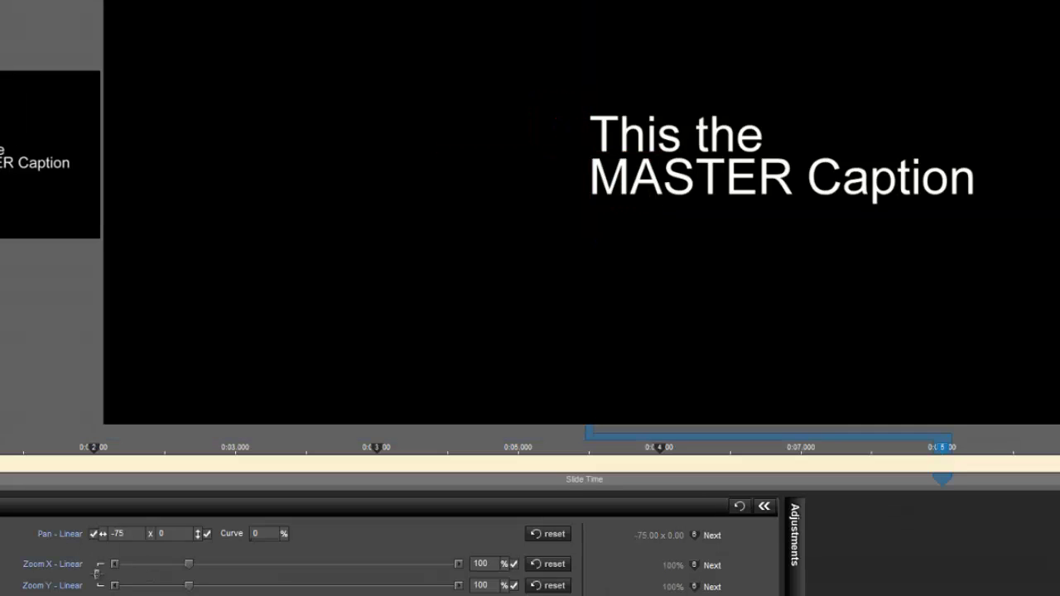
# Set the alignment layer's horizontal pan to -90 on keyframe 5, copy it to the next keyframe and preview the motion.
pyautogui.click(117, 533)
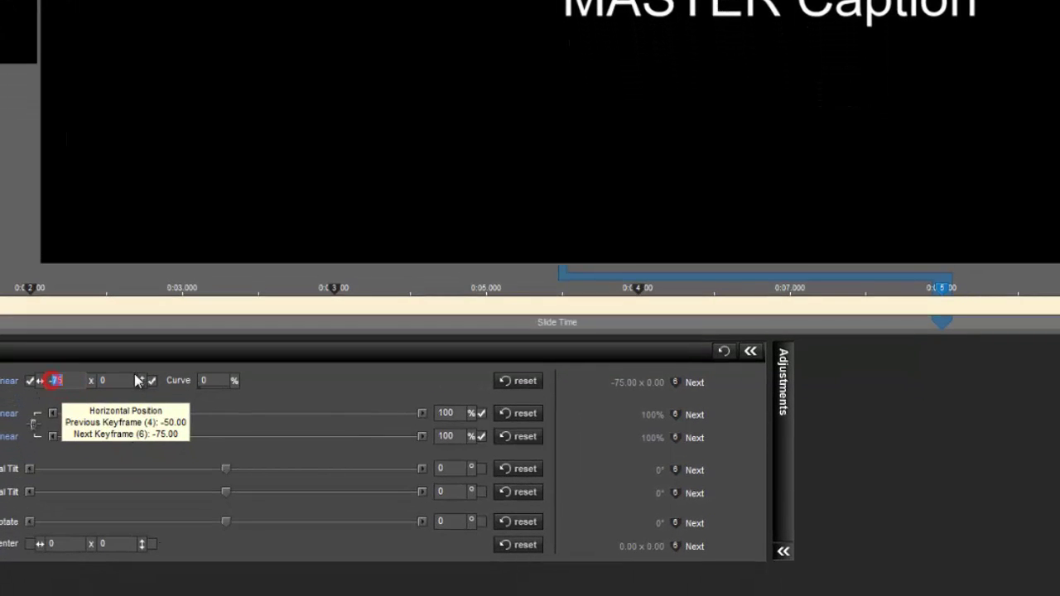
pyautogui.write('-90')
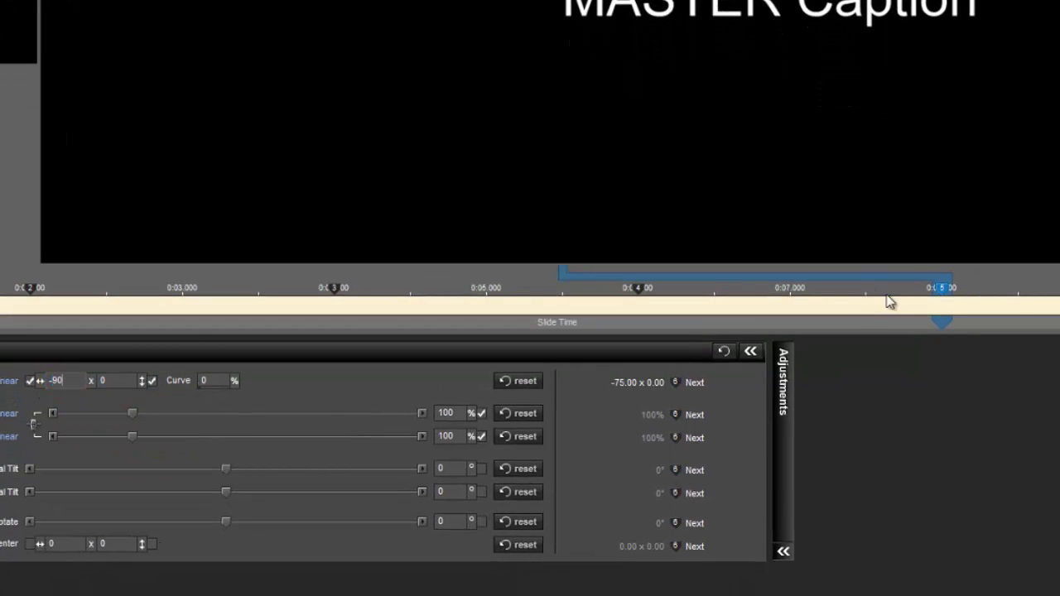
pyautogui.rightClick(941, 288)
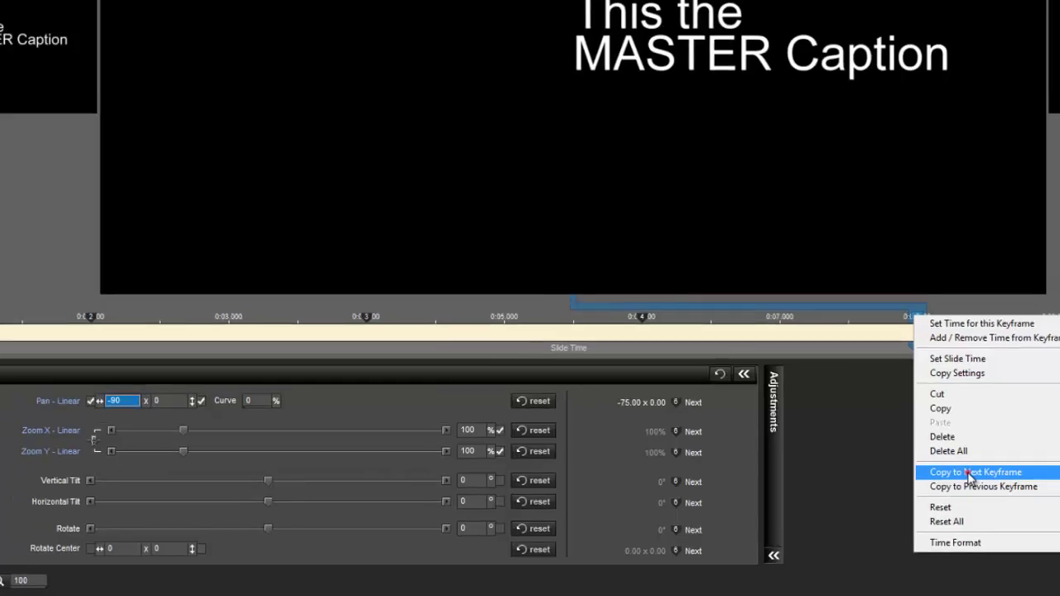
pyautogui.click(975, 470)
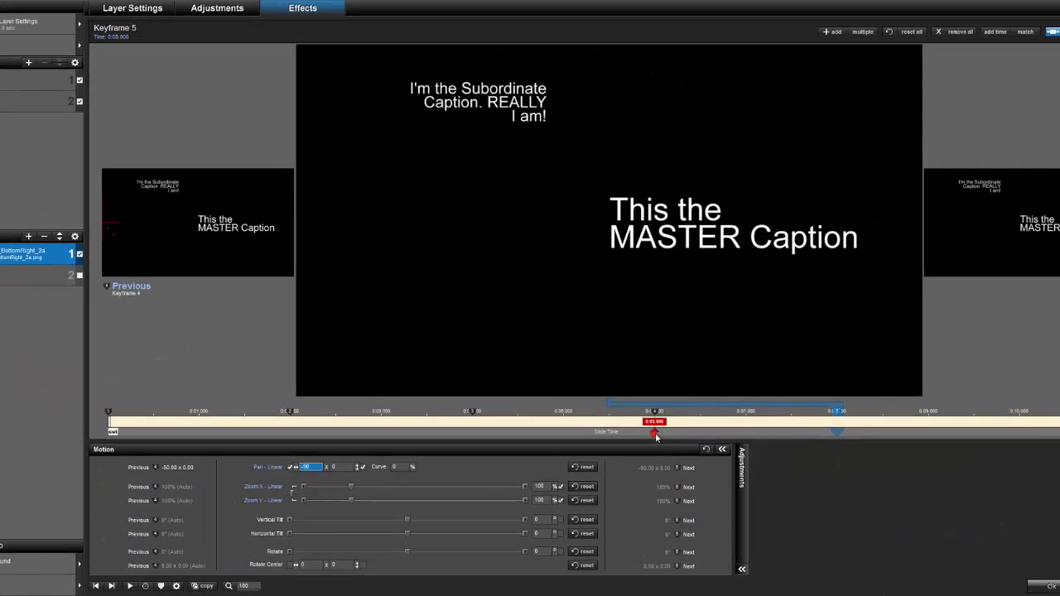
pyautogui.moveTo(655, 432)
pyautogui.mouseDown()
pyautogui.moveTo(726, 426)
pyautogui.moveTo(782, 447)
pyautogui.moveTo(837, 450)
pyautogui.moveTo(1059, 437)
pyautogui.moveTo(68, 441)
pyautogui.moveTo(184, 447)
pyautogui.mouseUp()
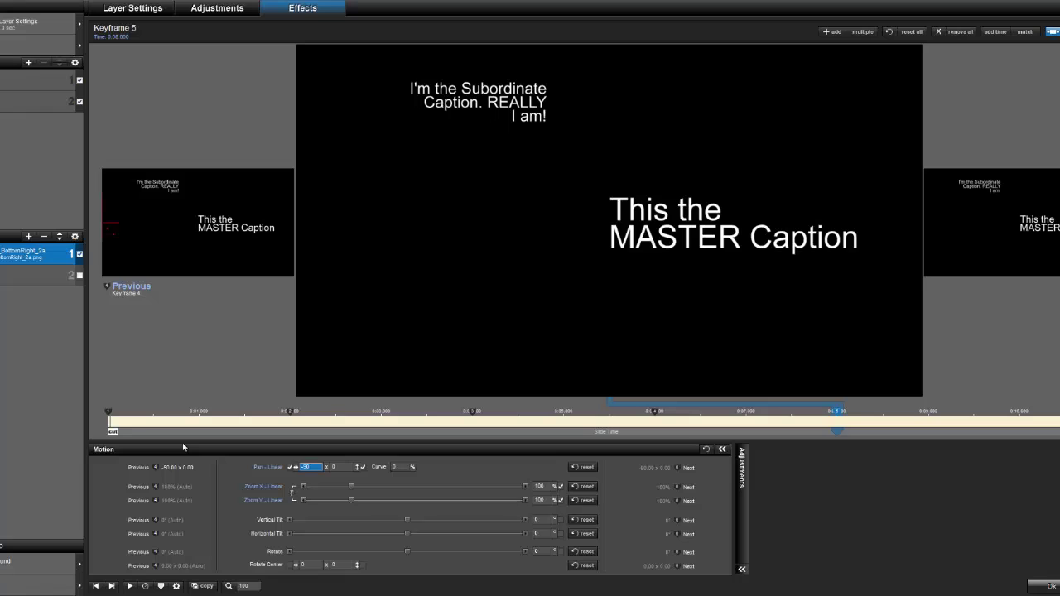